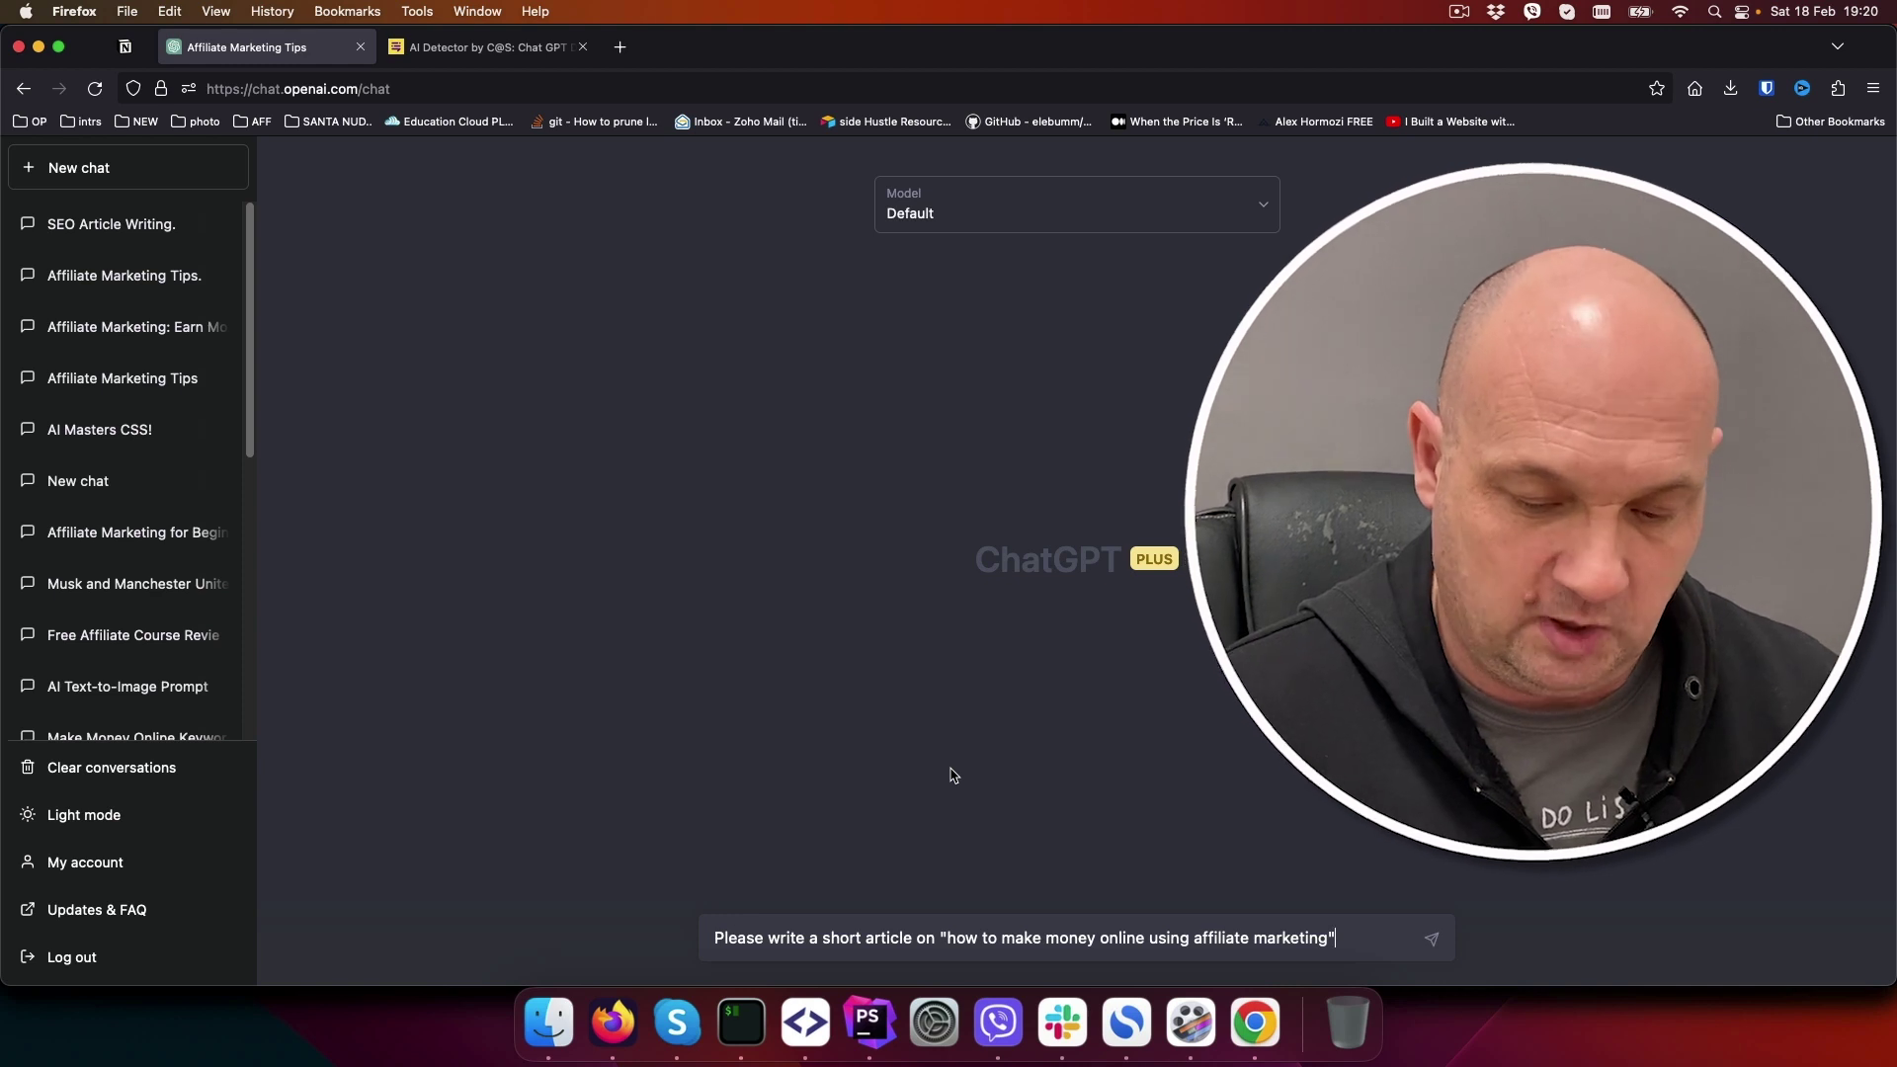
- Submit the prompt asking for a short article on "how to make money online using affiliate marketing"
{"action": "key", "text": "Return"}
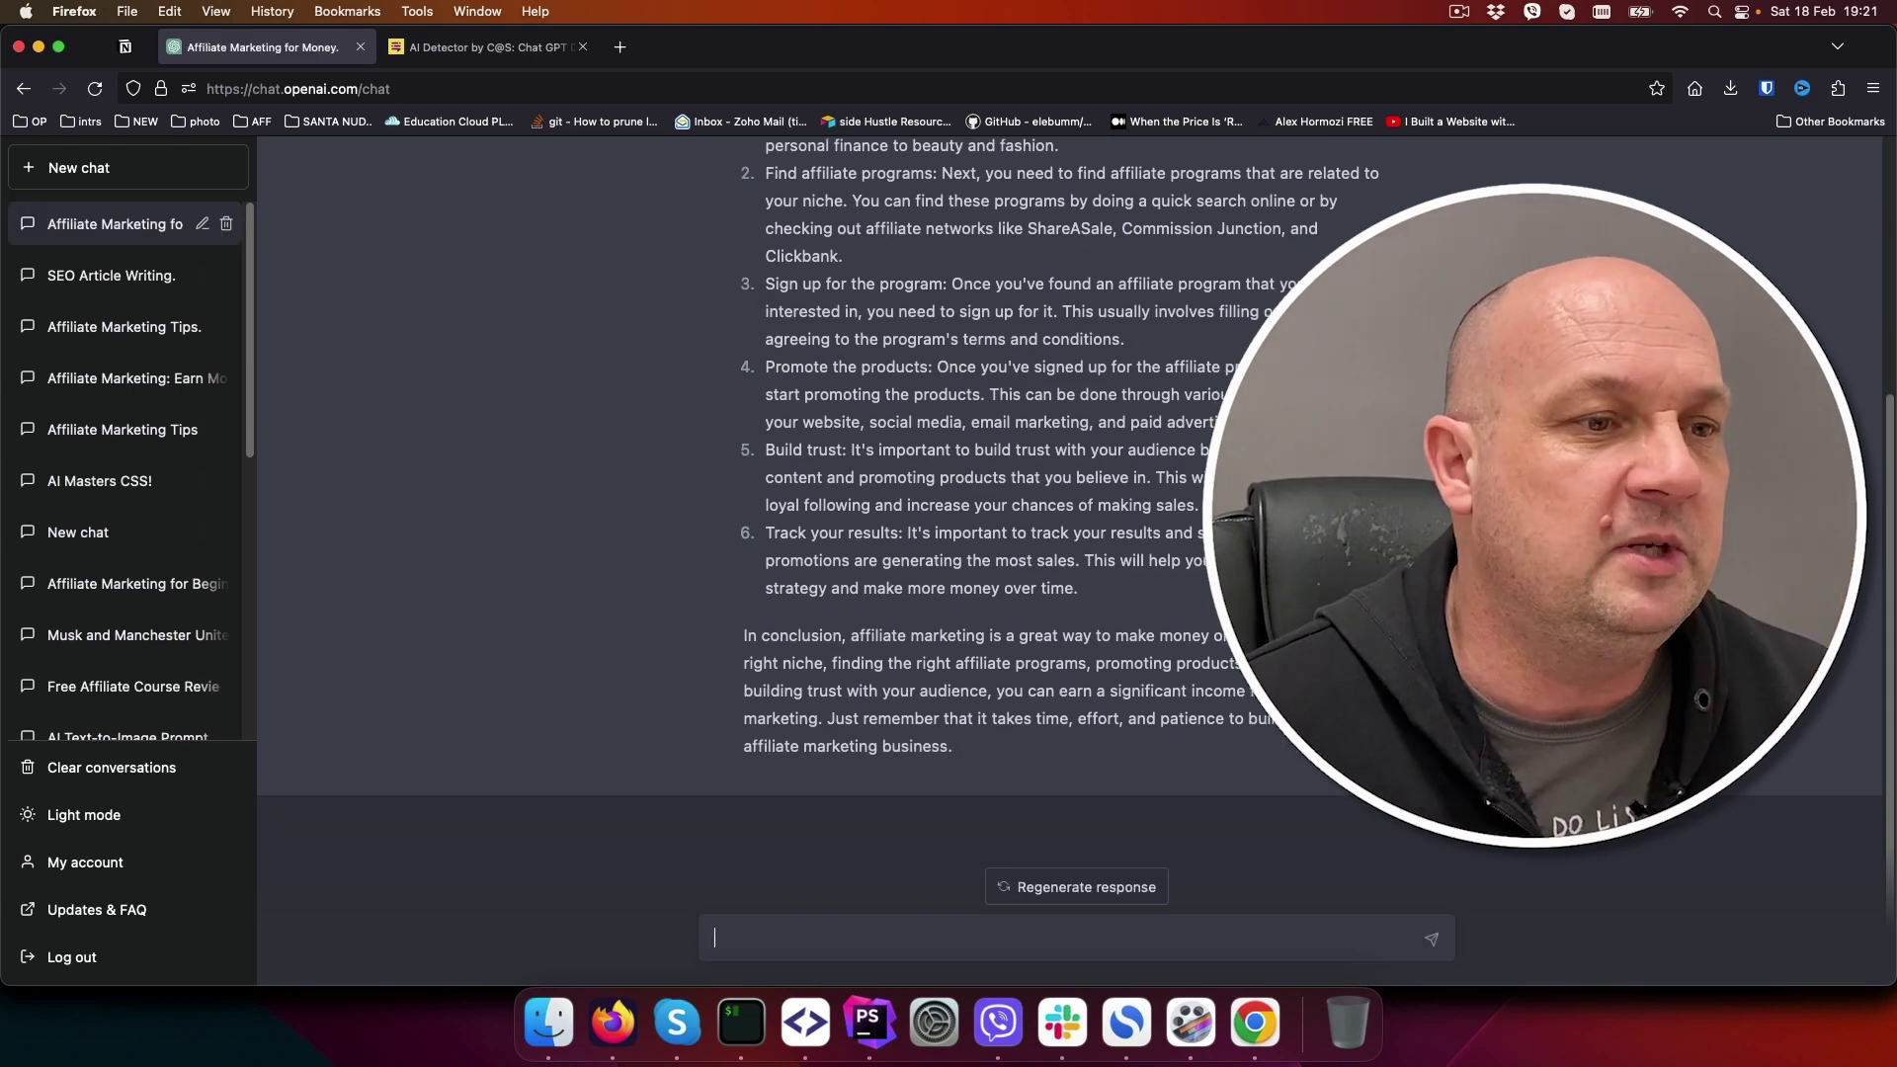
- Copy the generated article into the Content at Scale AI detector and check it for AI content
{"action": "left_click_drag", "start_coordinate": [1012, 736], "coordinate": [742, 301]}
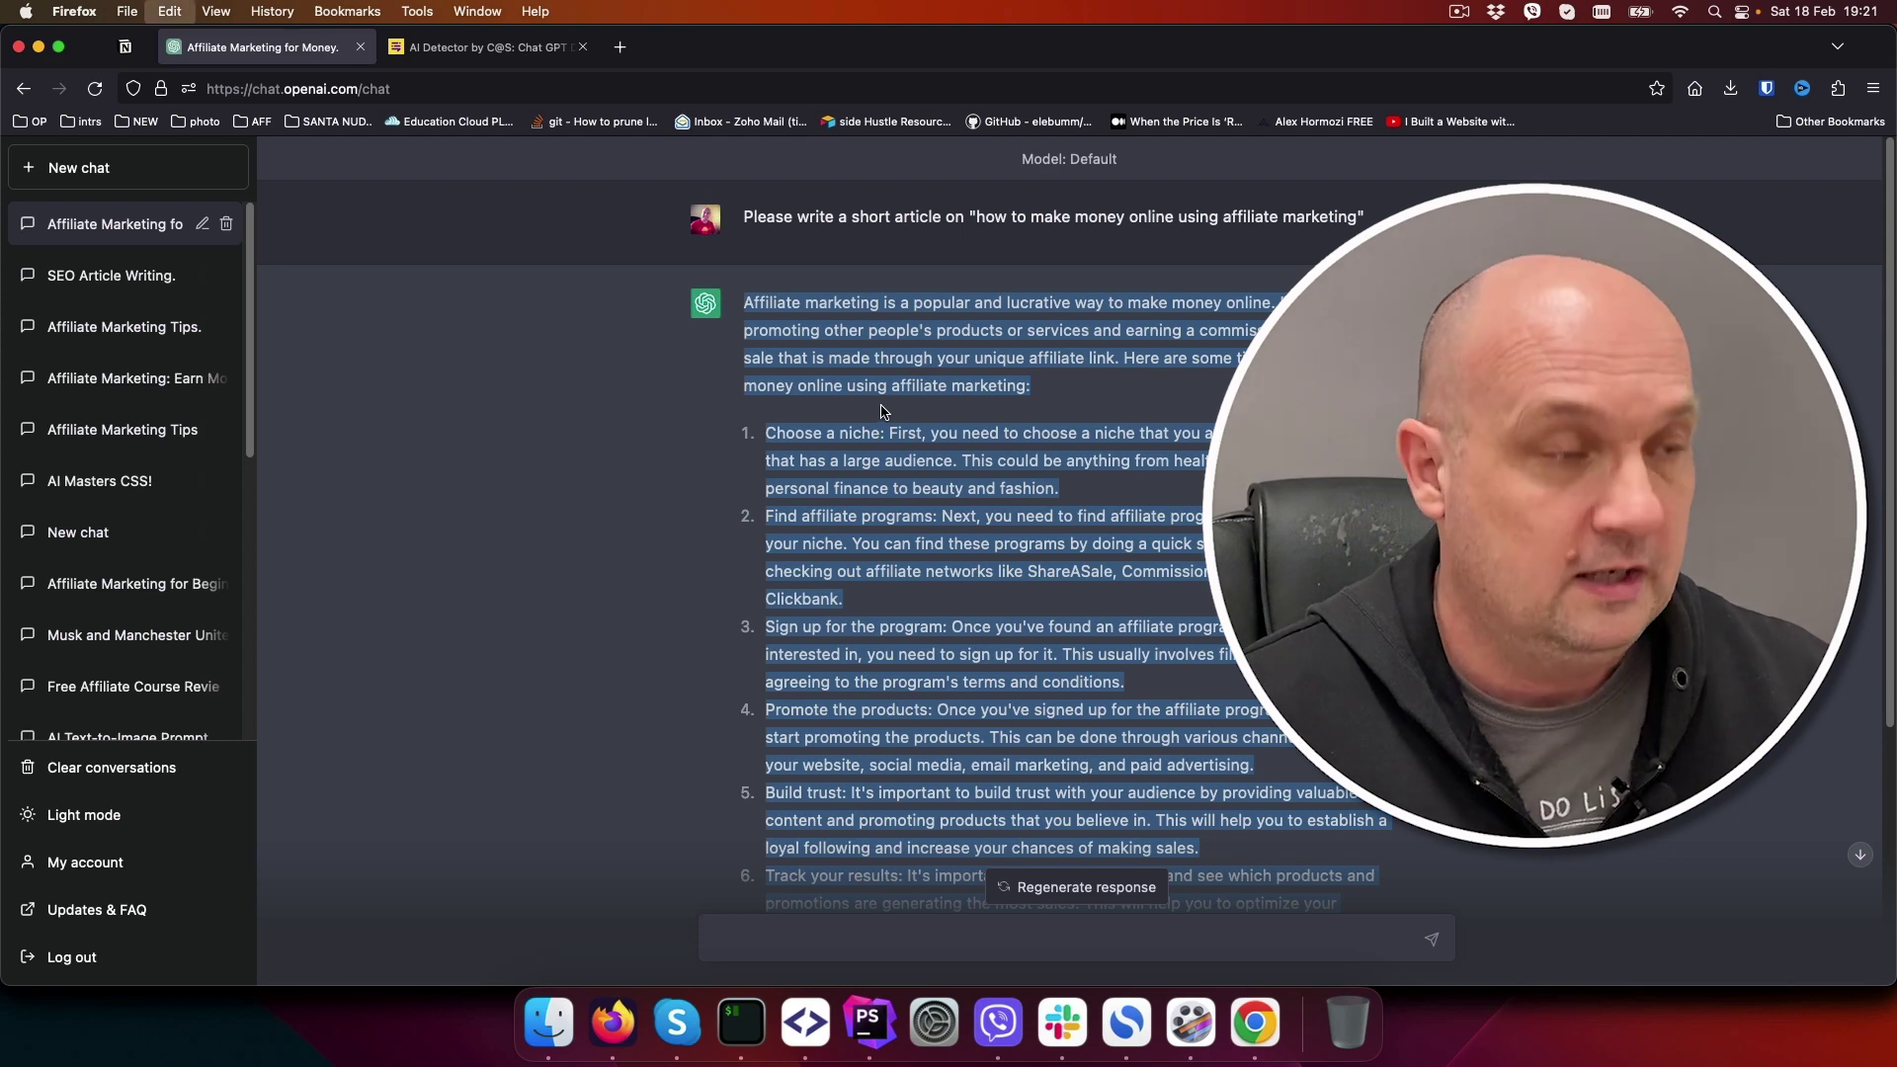
{"action": "left_click", "coordinate": [484, 44]}
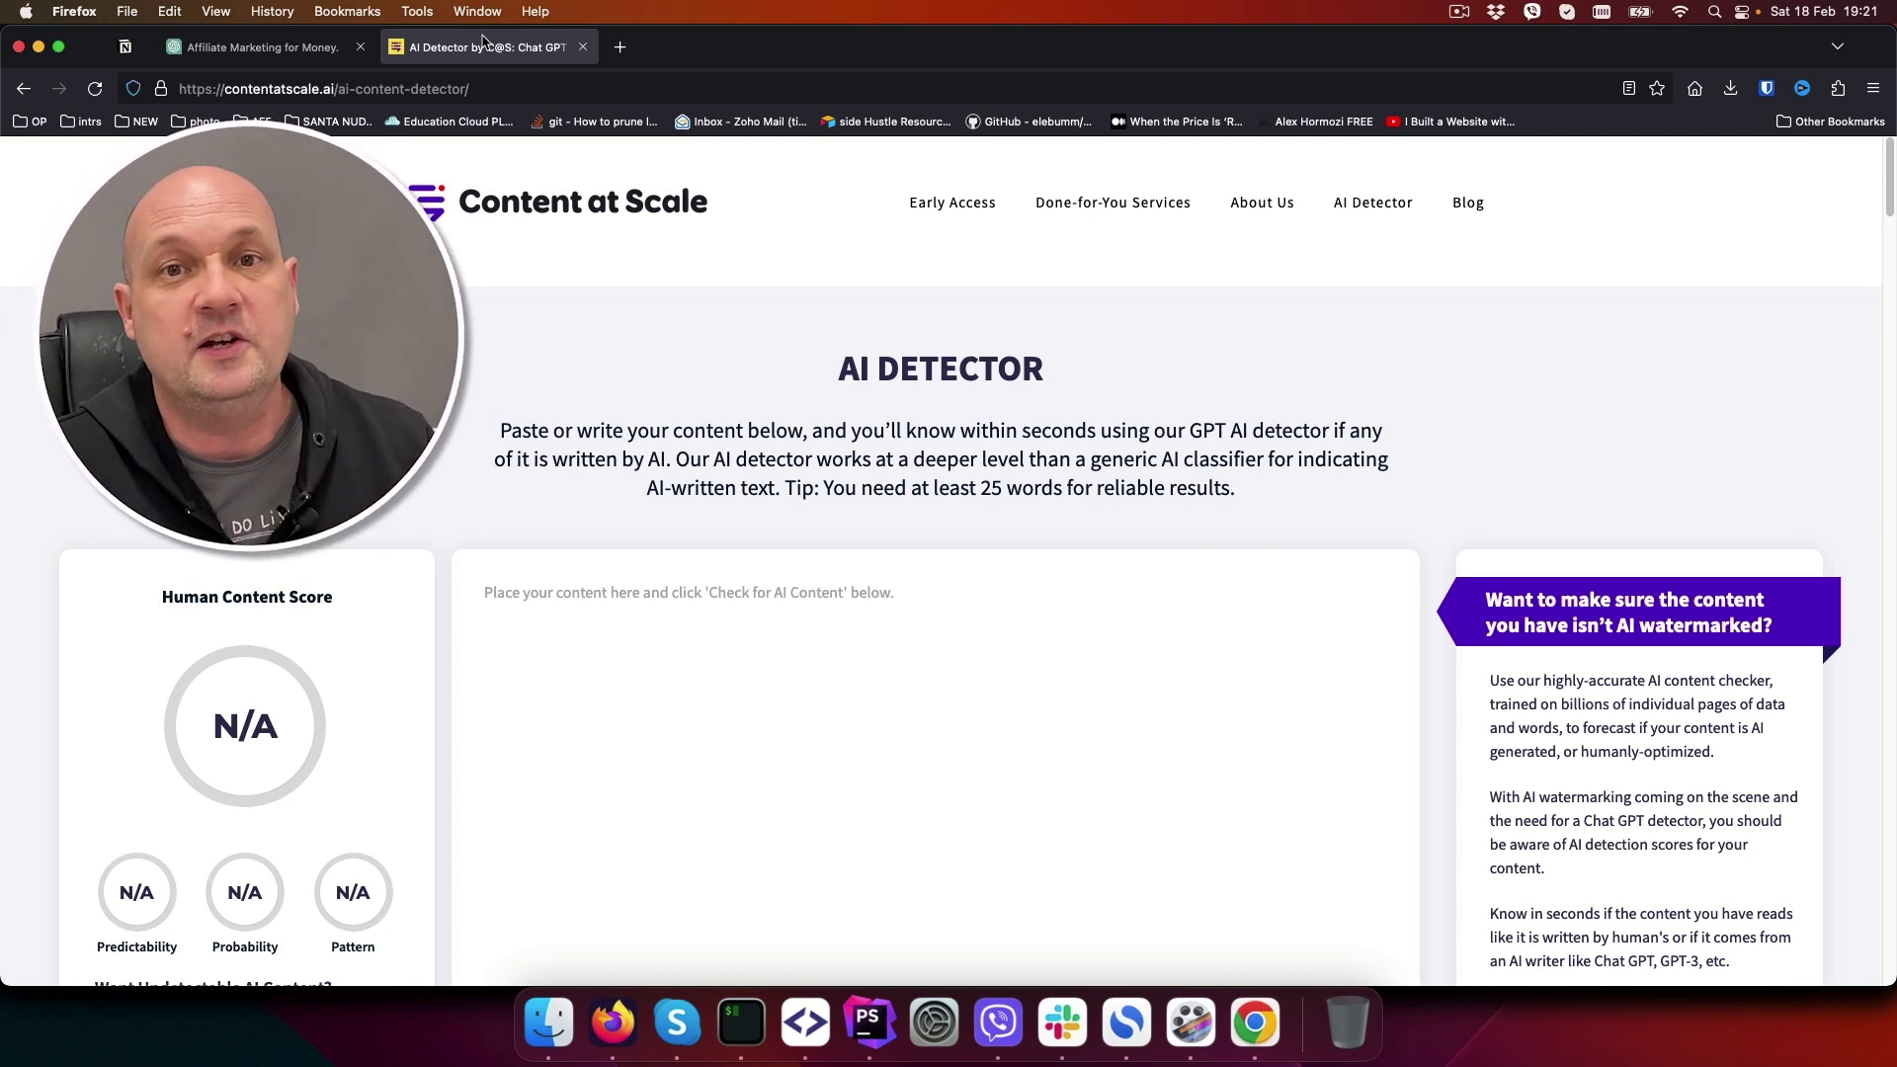
{"action": "left_click", "coordinate": [773, 620]}
{"action": "key", "text": "super+v"}
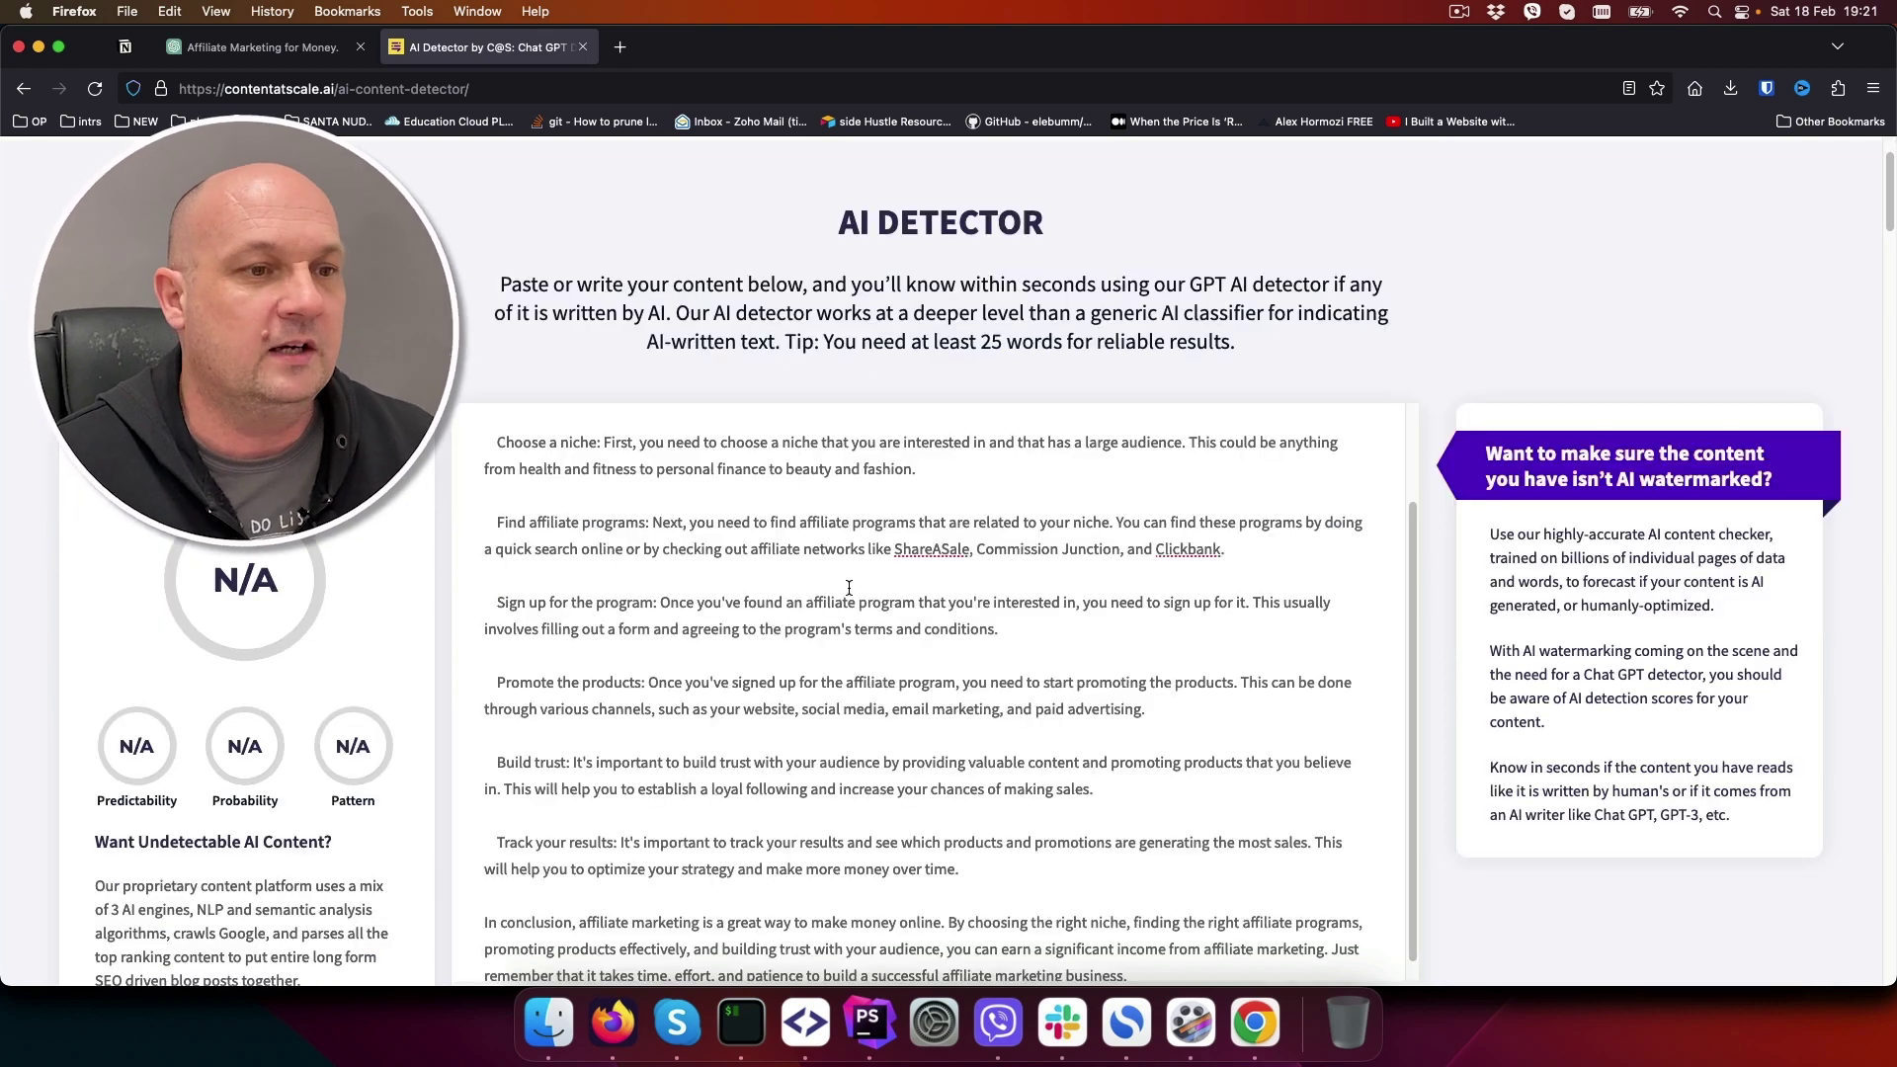
{"action": "scroll", "coordinate": [849, 586], "scroll_direction": "down", "scroll_amount": 1}
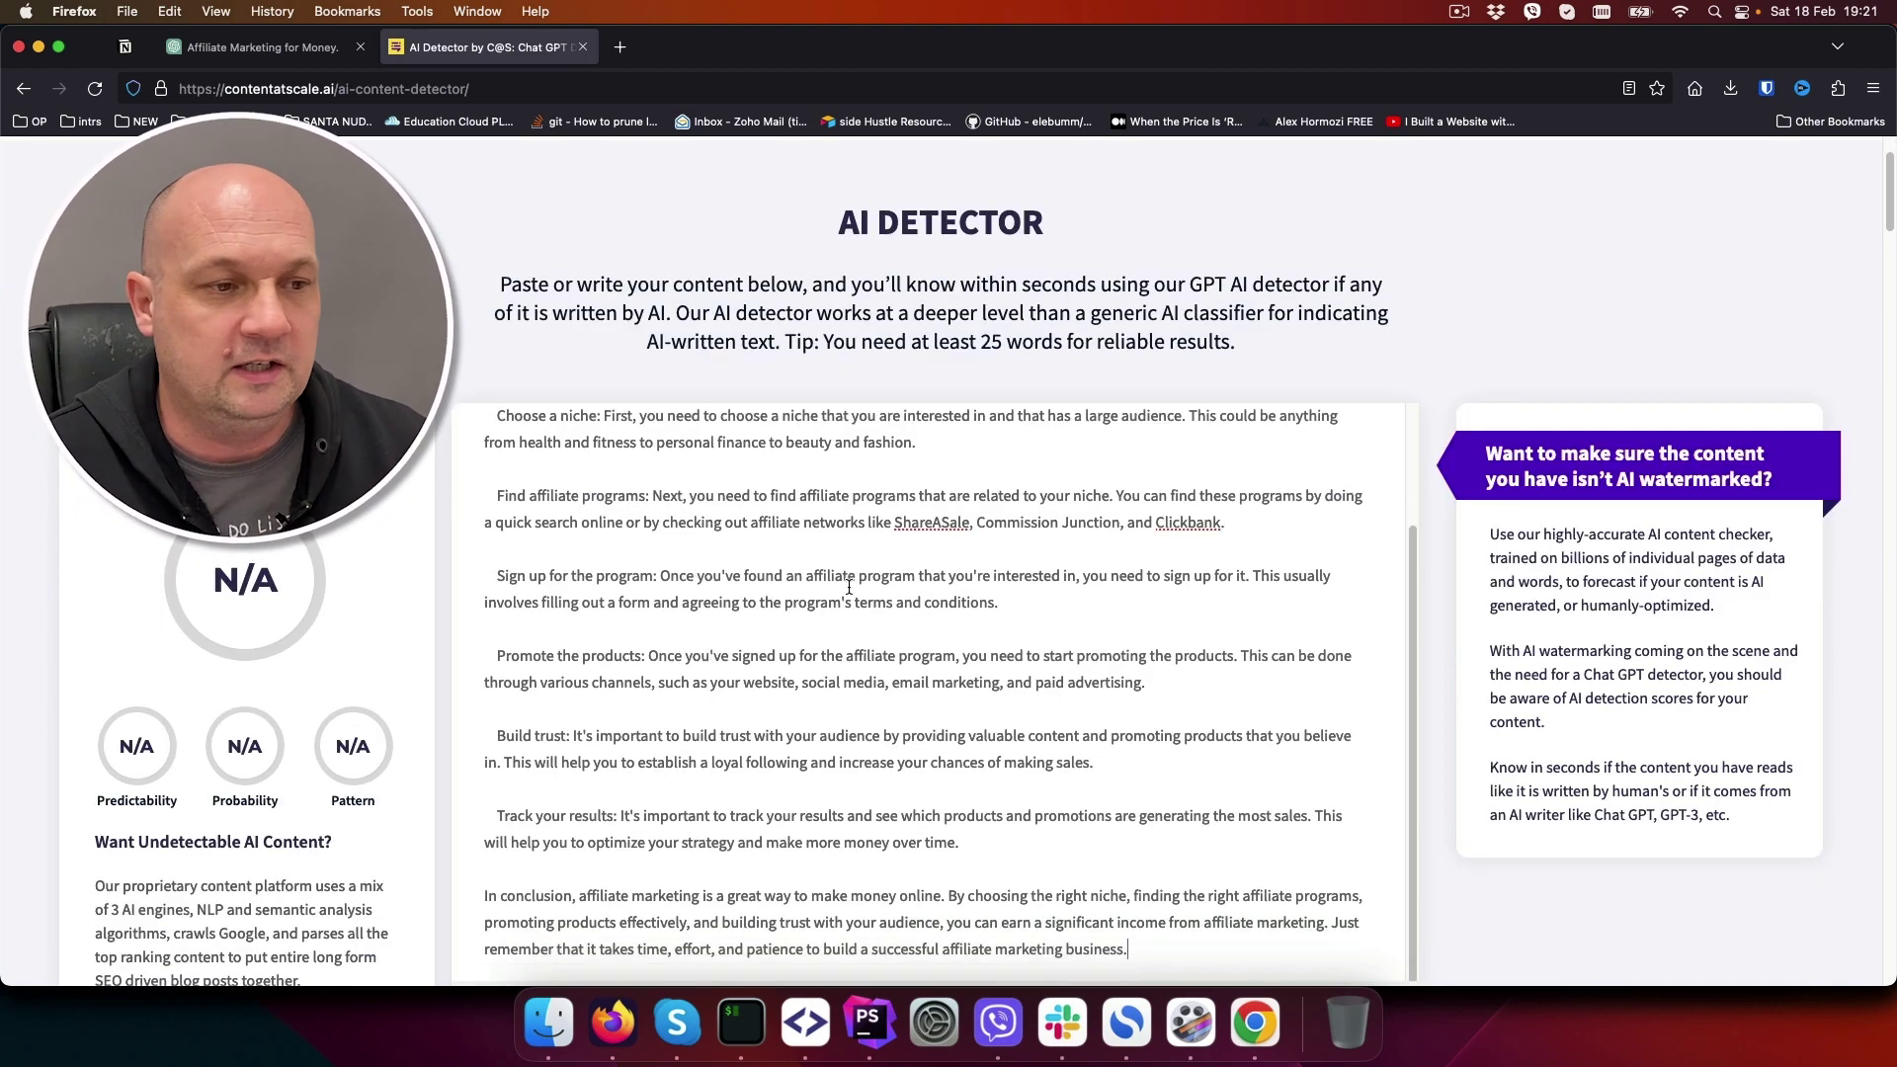
{"action": "scroll", "coordinate": [1040, 656], "scroll_direction": "down", "scroll_amount": 5}
{"action": "left_click", "coordinate": [918, 777]}
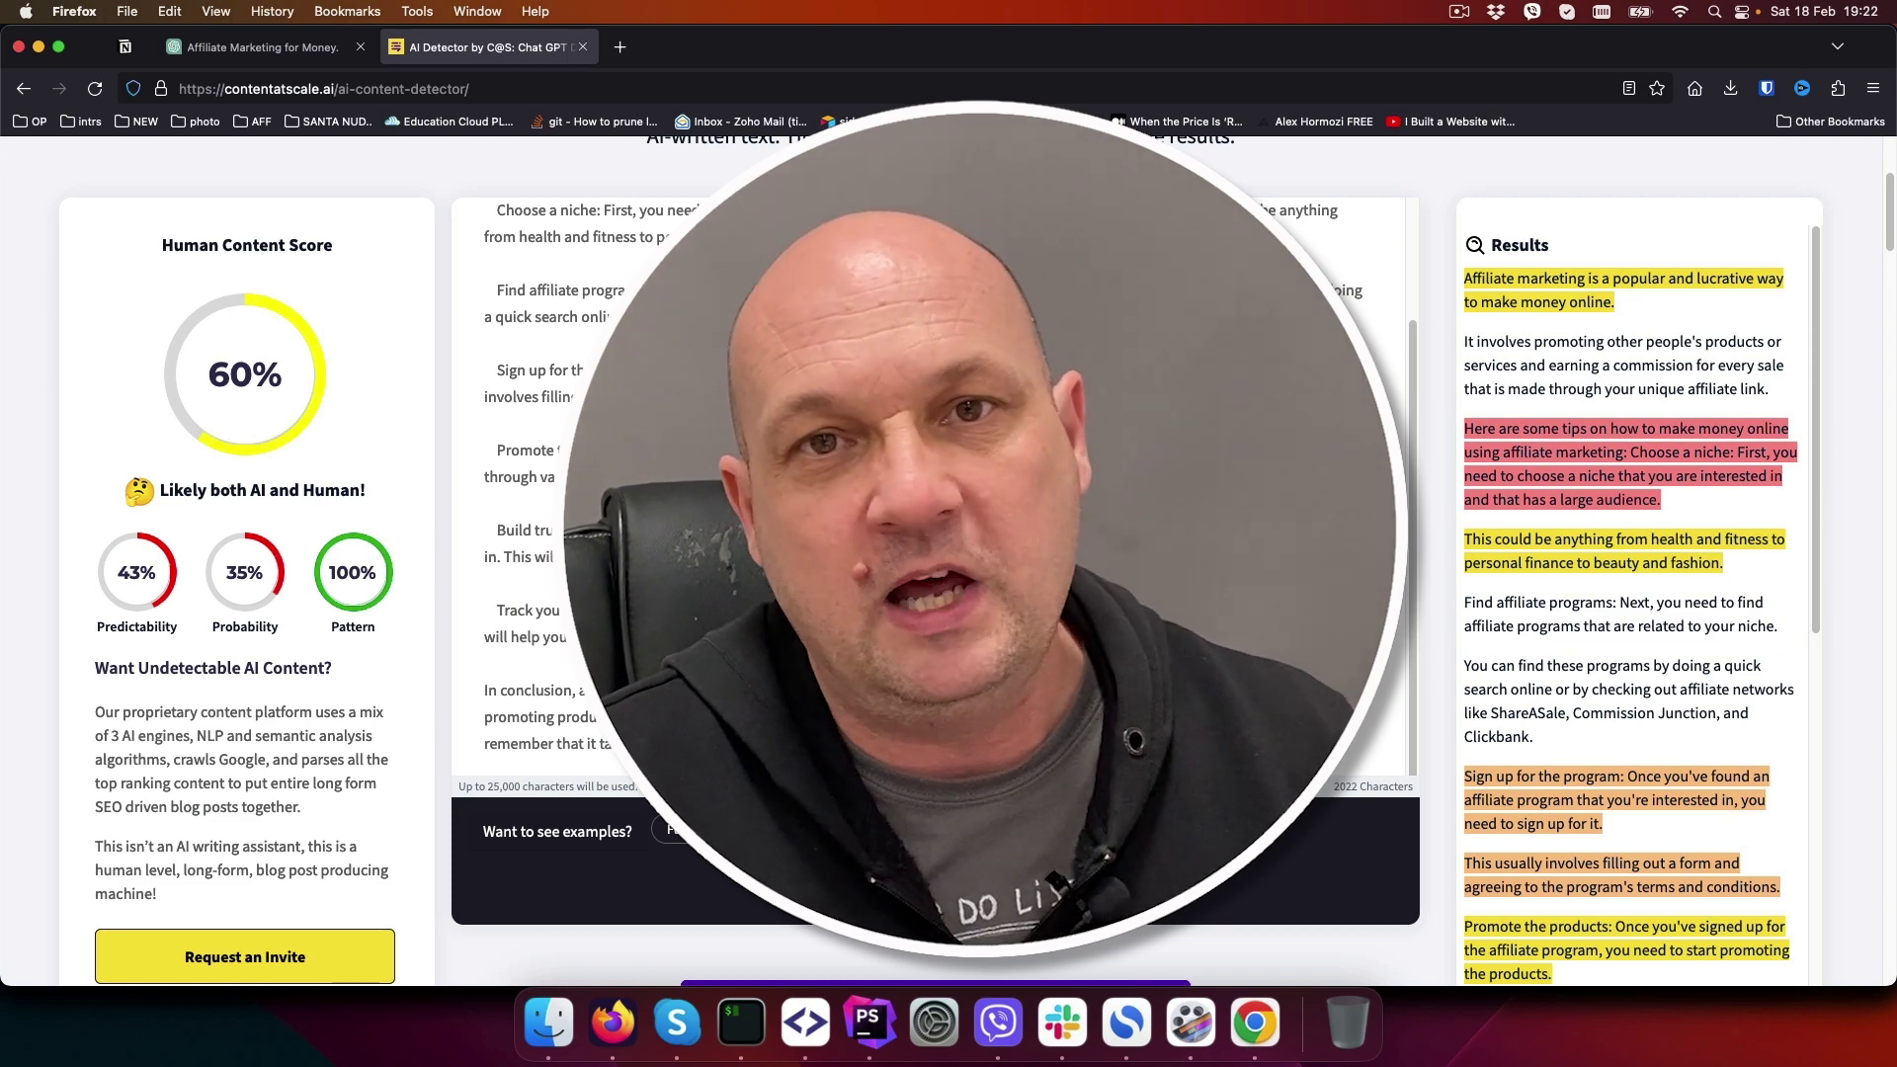
{"action": "mouse_move", "coordinate": [1554, 450]}
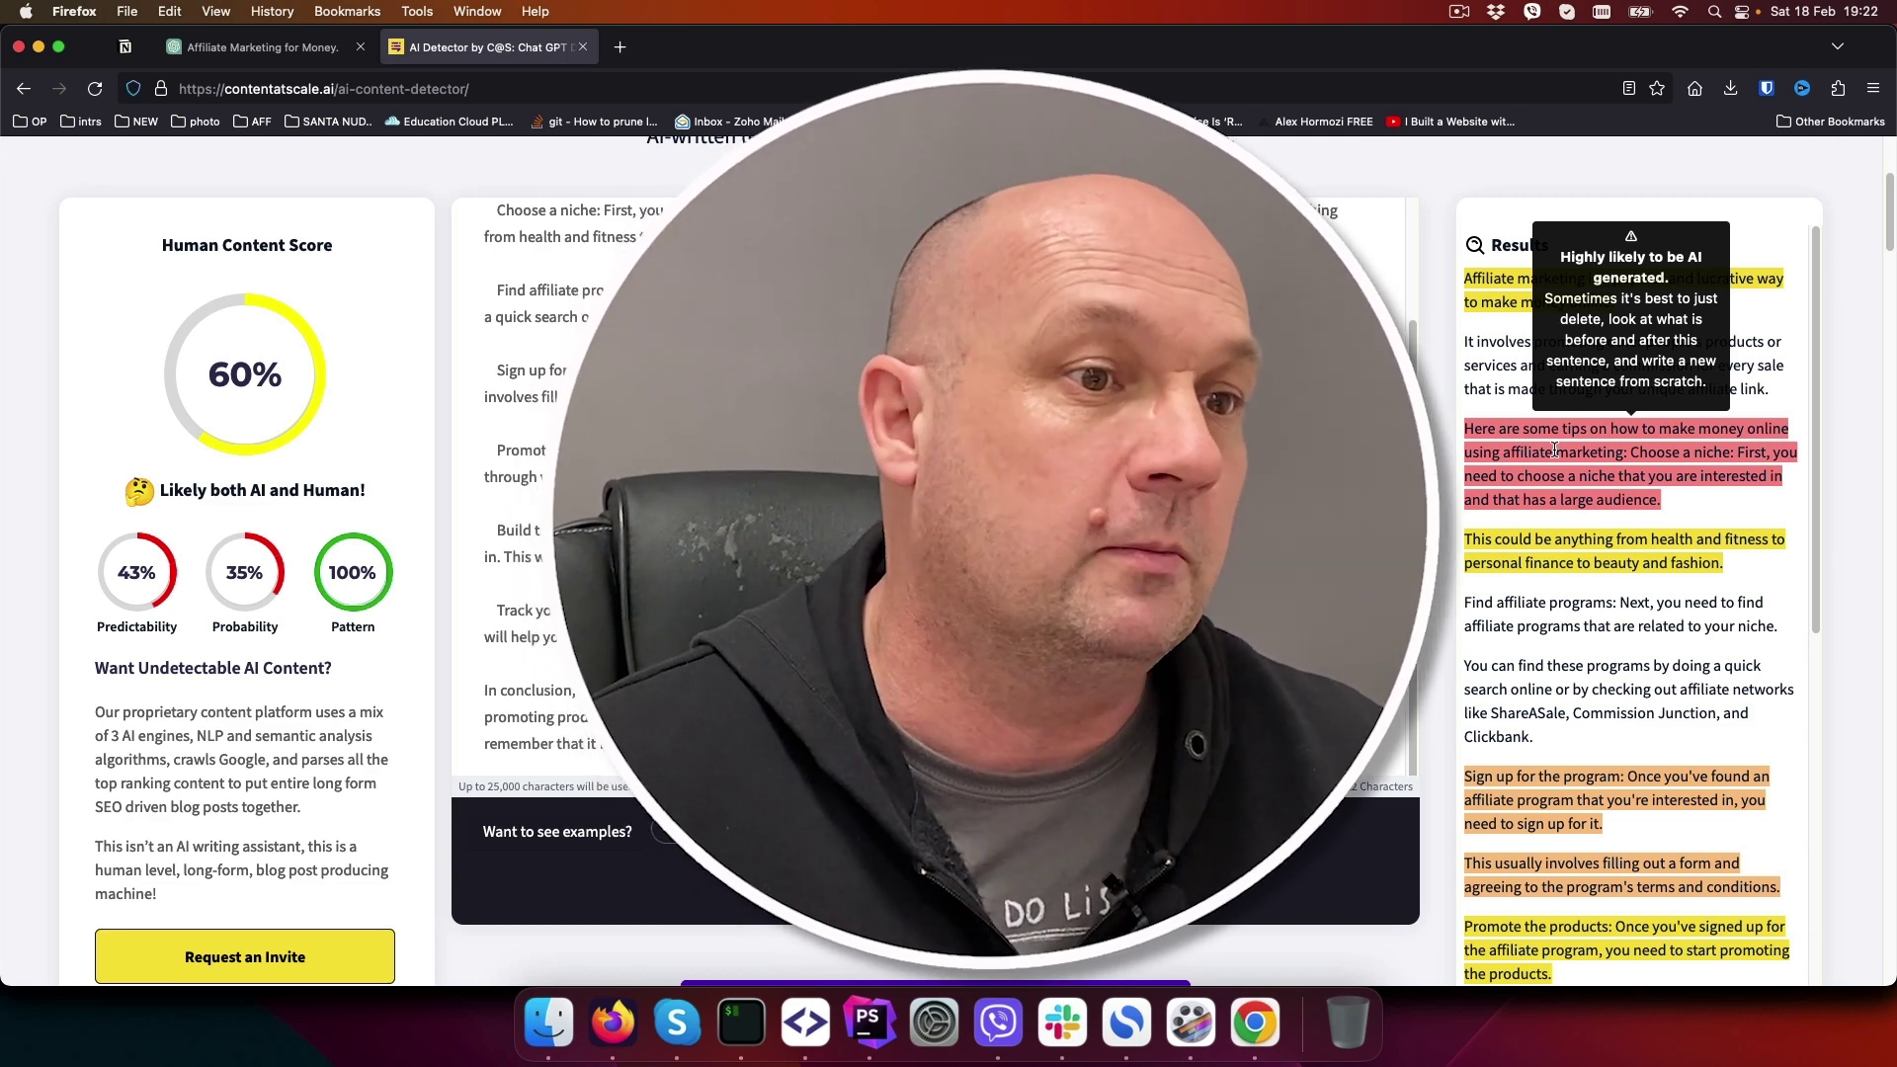
- Return to the ChatGPT conversation in Firefox and ask it to rewrite the above with more perplexity and more burstiness
{"action": "left_click", "coordinate": [261, 47]}
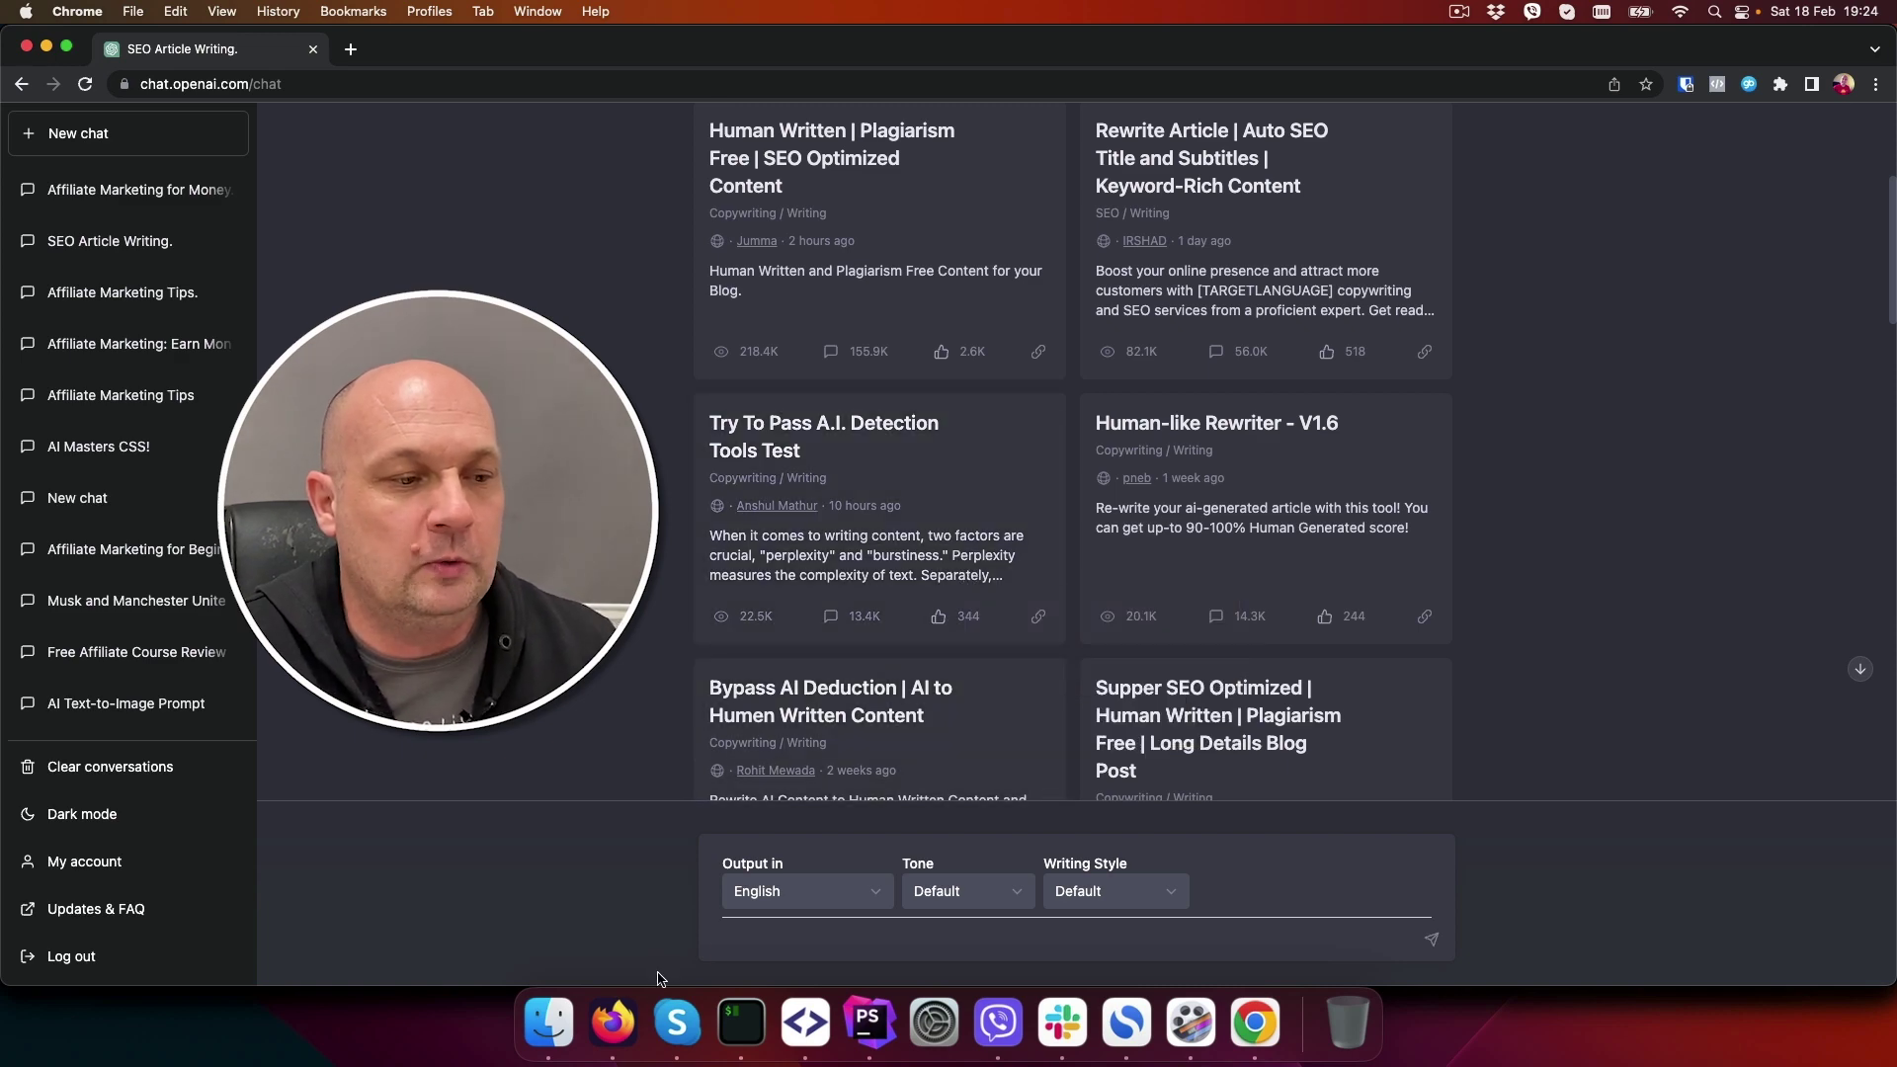
{"action": "left_click", "coordinate": [612, 1022]}
{"action": "key", "text": "super+Tab"}
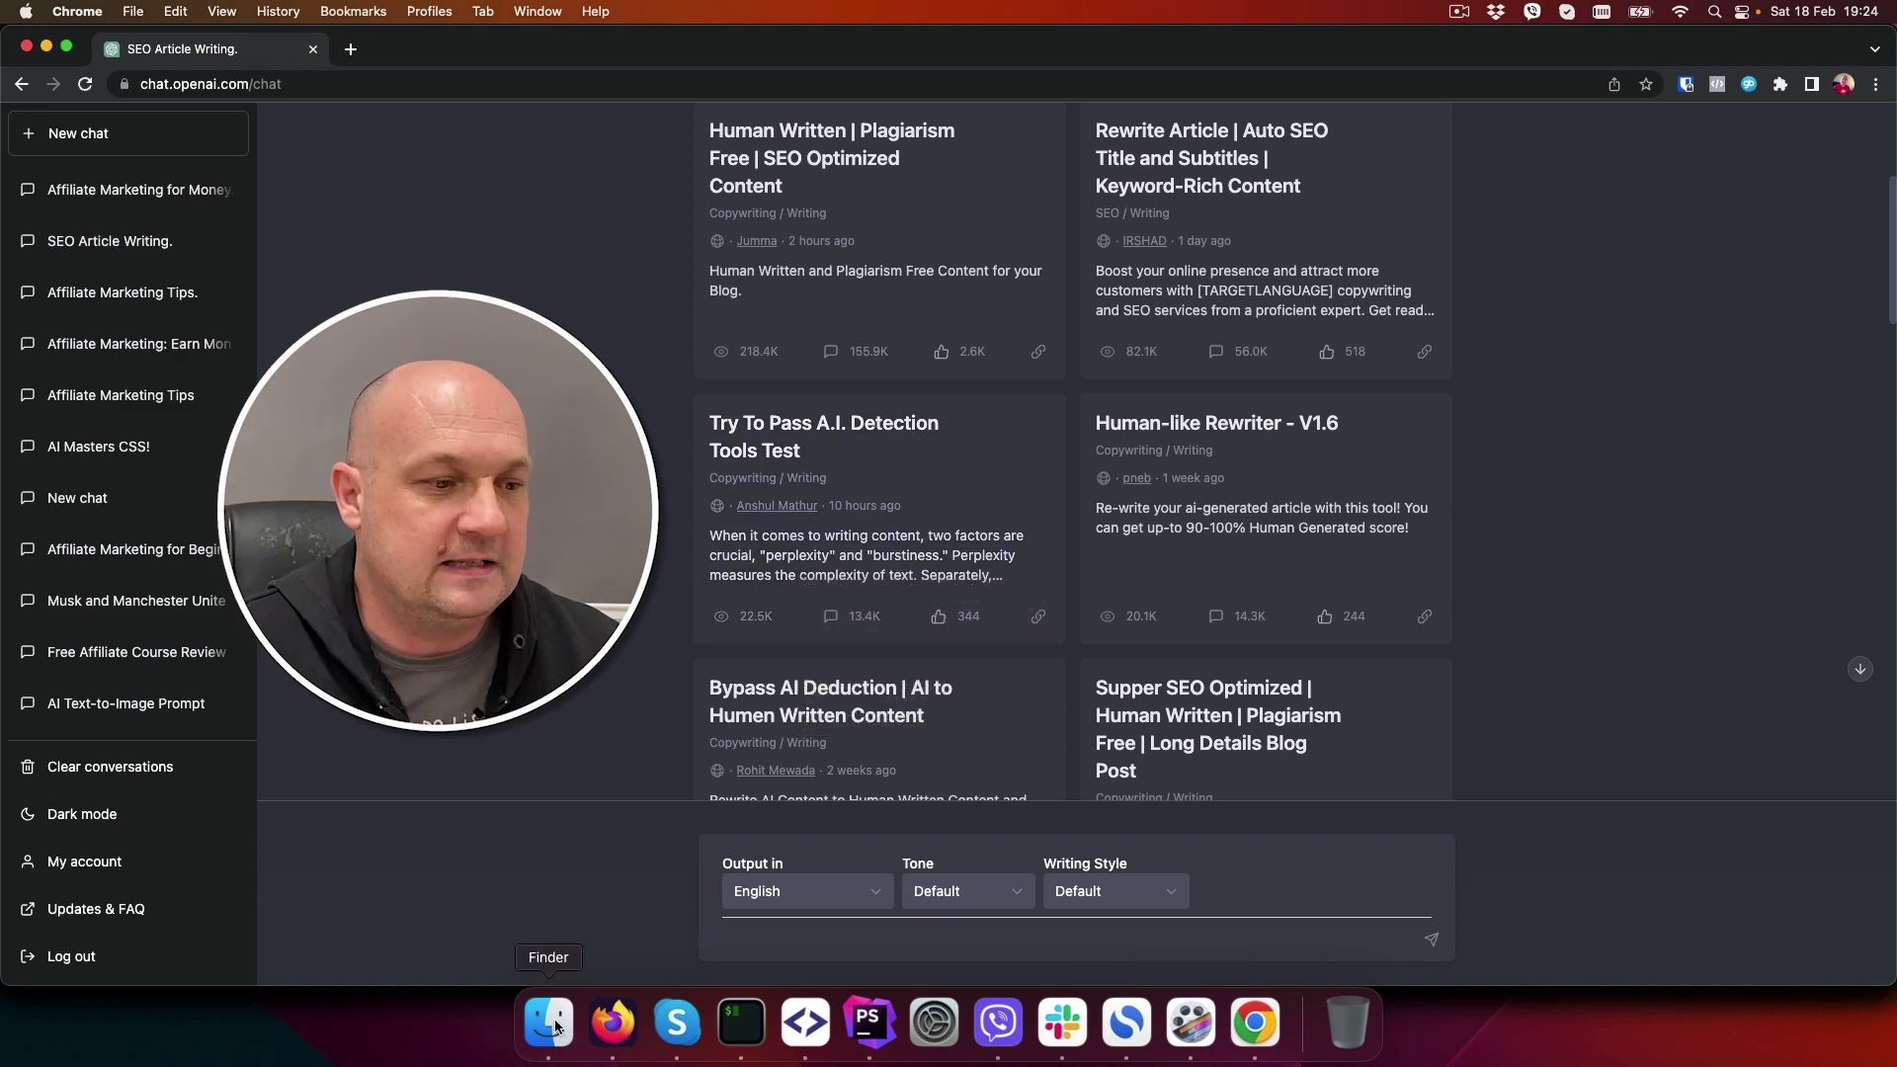
{"action": "left_click", "coordinate": [612, 1023]}
{"action": "type", "text": "please"}
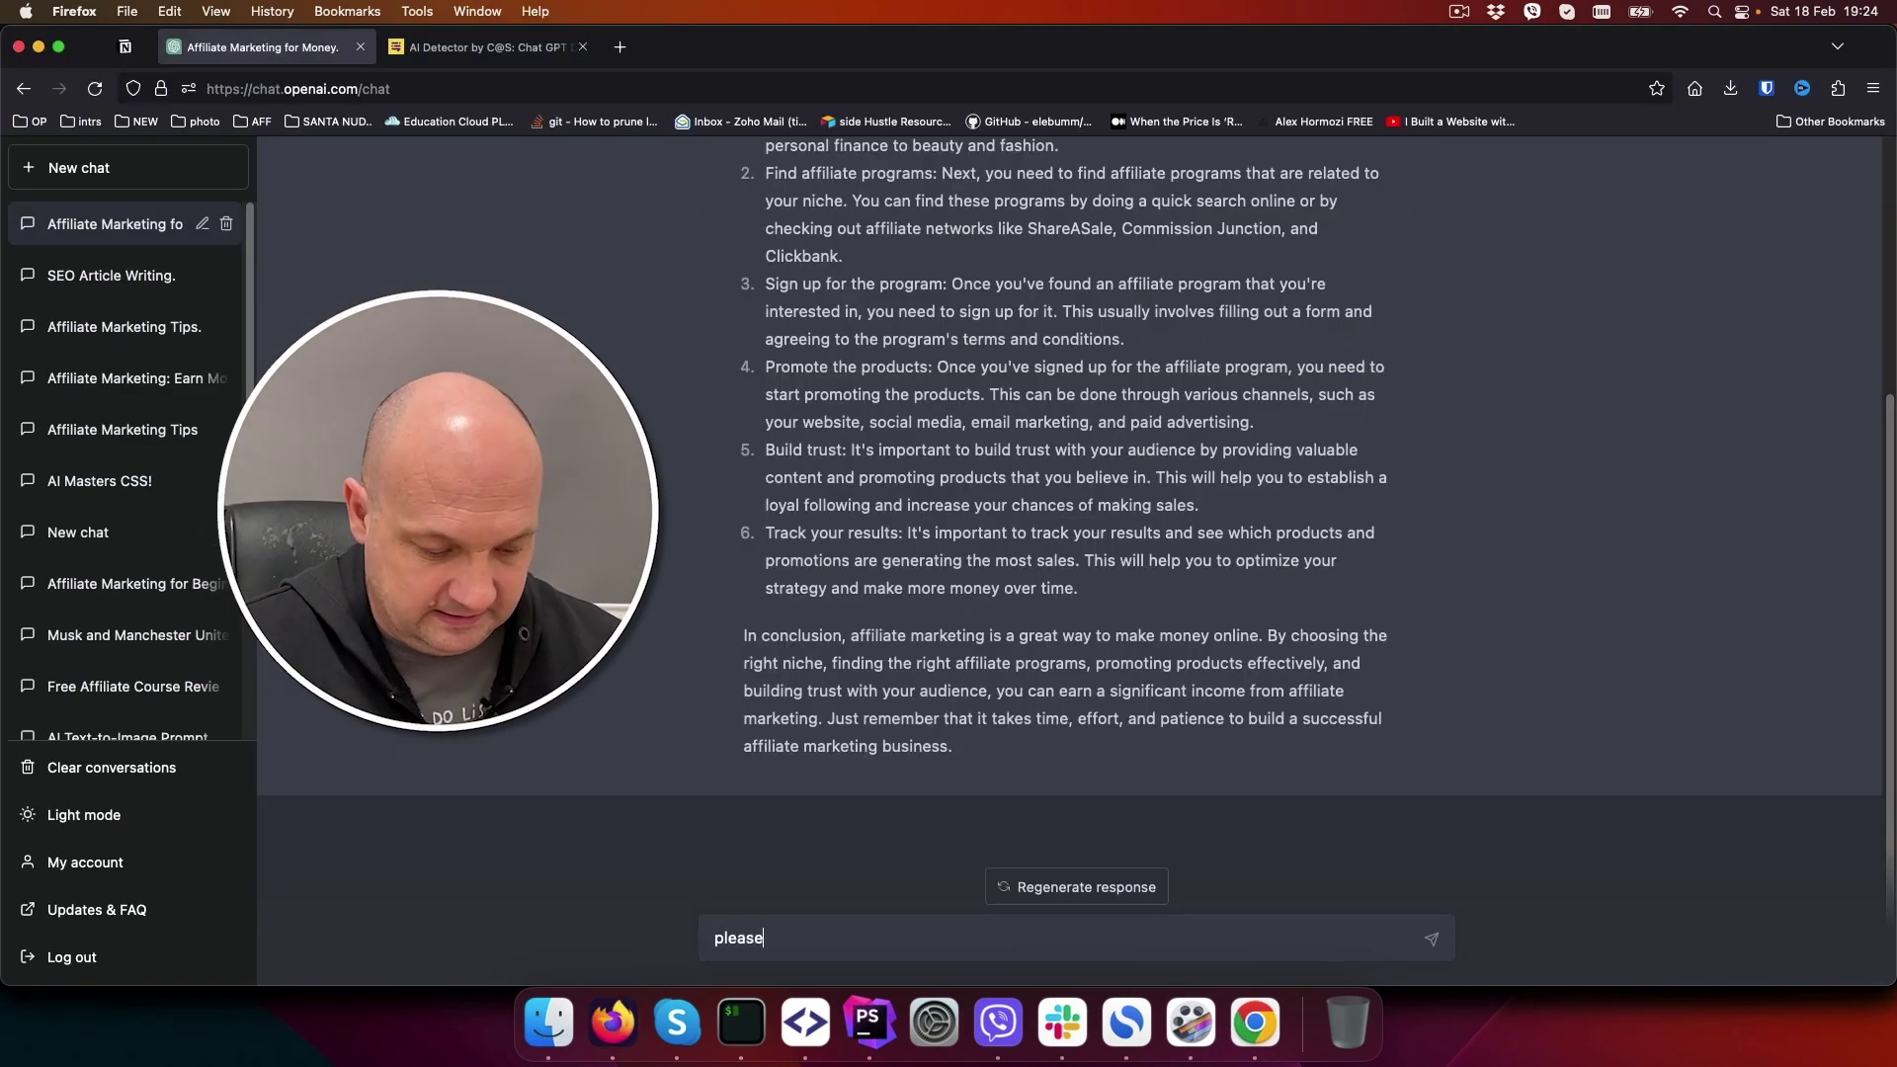
{"action": "type", "text": " can you"}
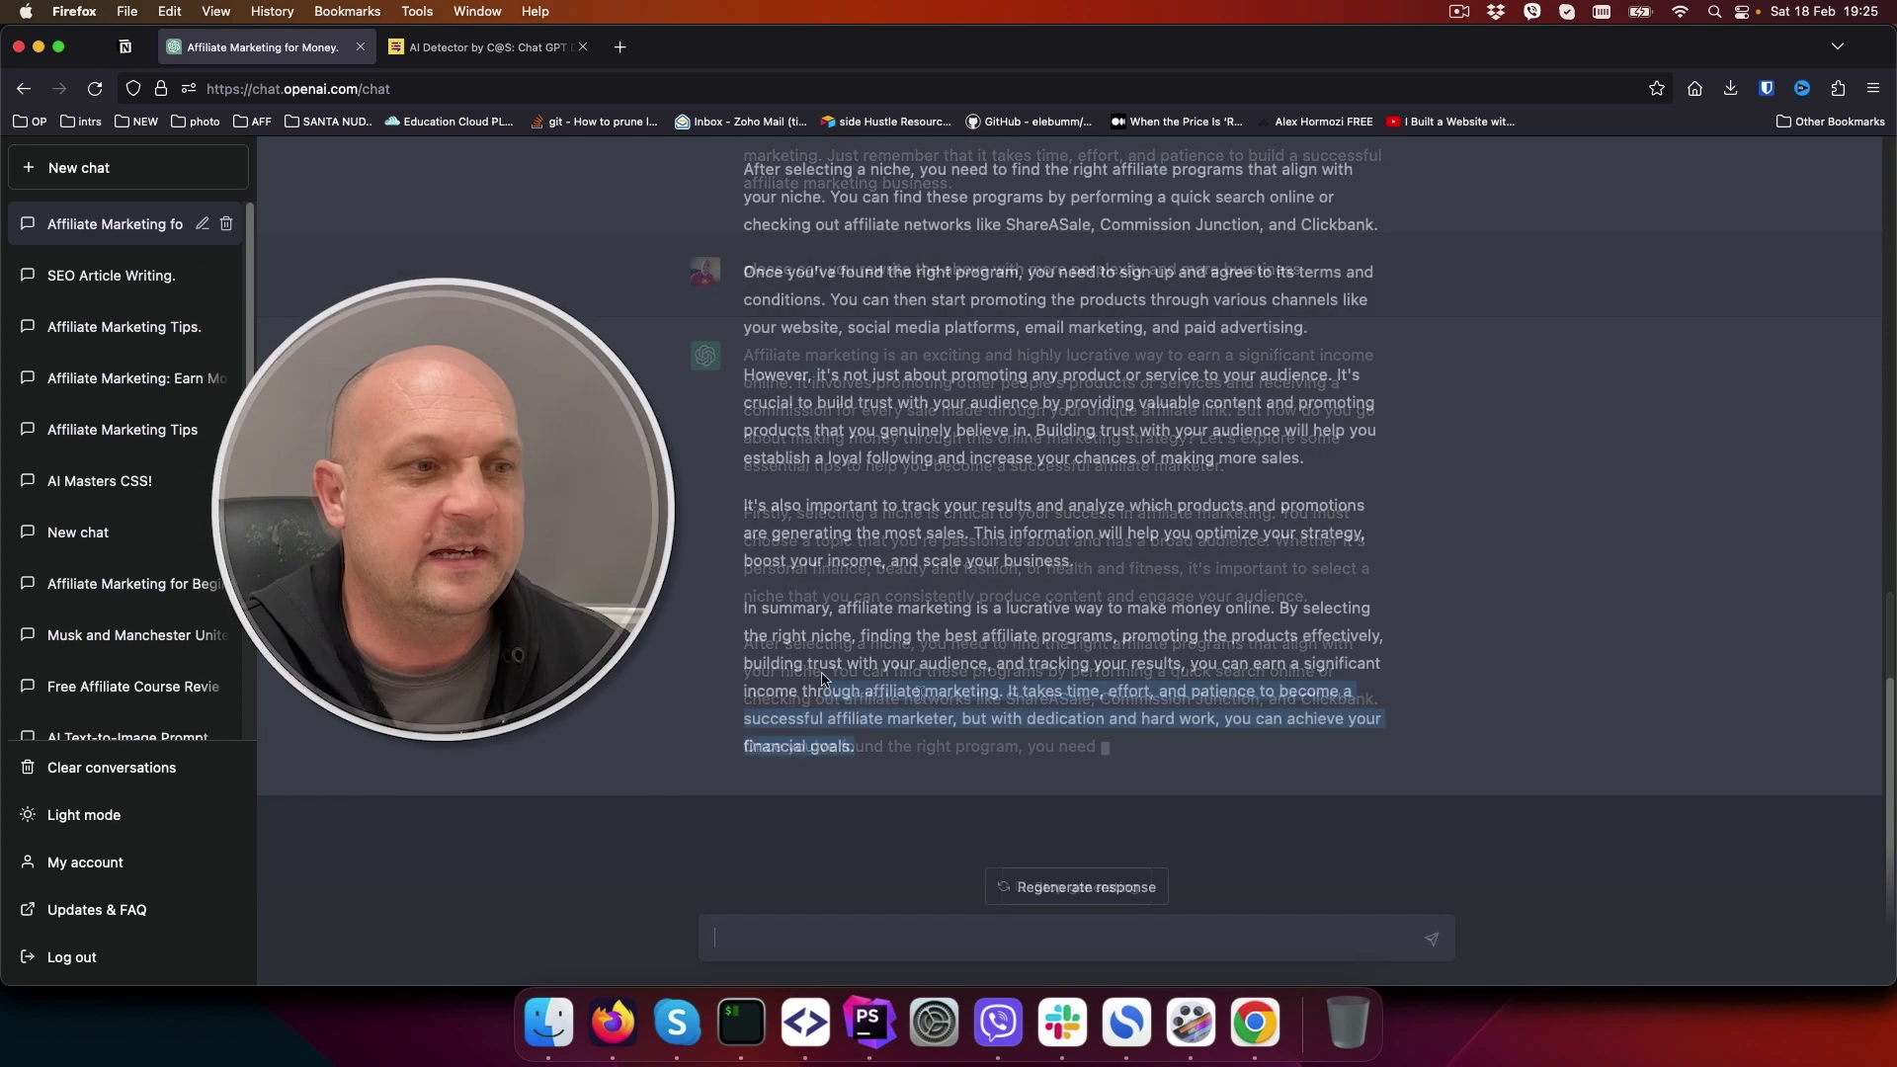
- Replace the text in the AI detector with the rewritten article and check it for AI content
{"action": "left_click_drag", "start_coordinate": [821, 680], "coordinate": [744, 387]}
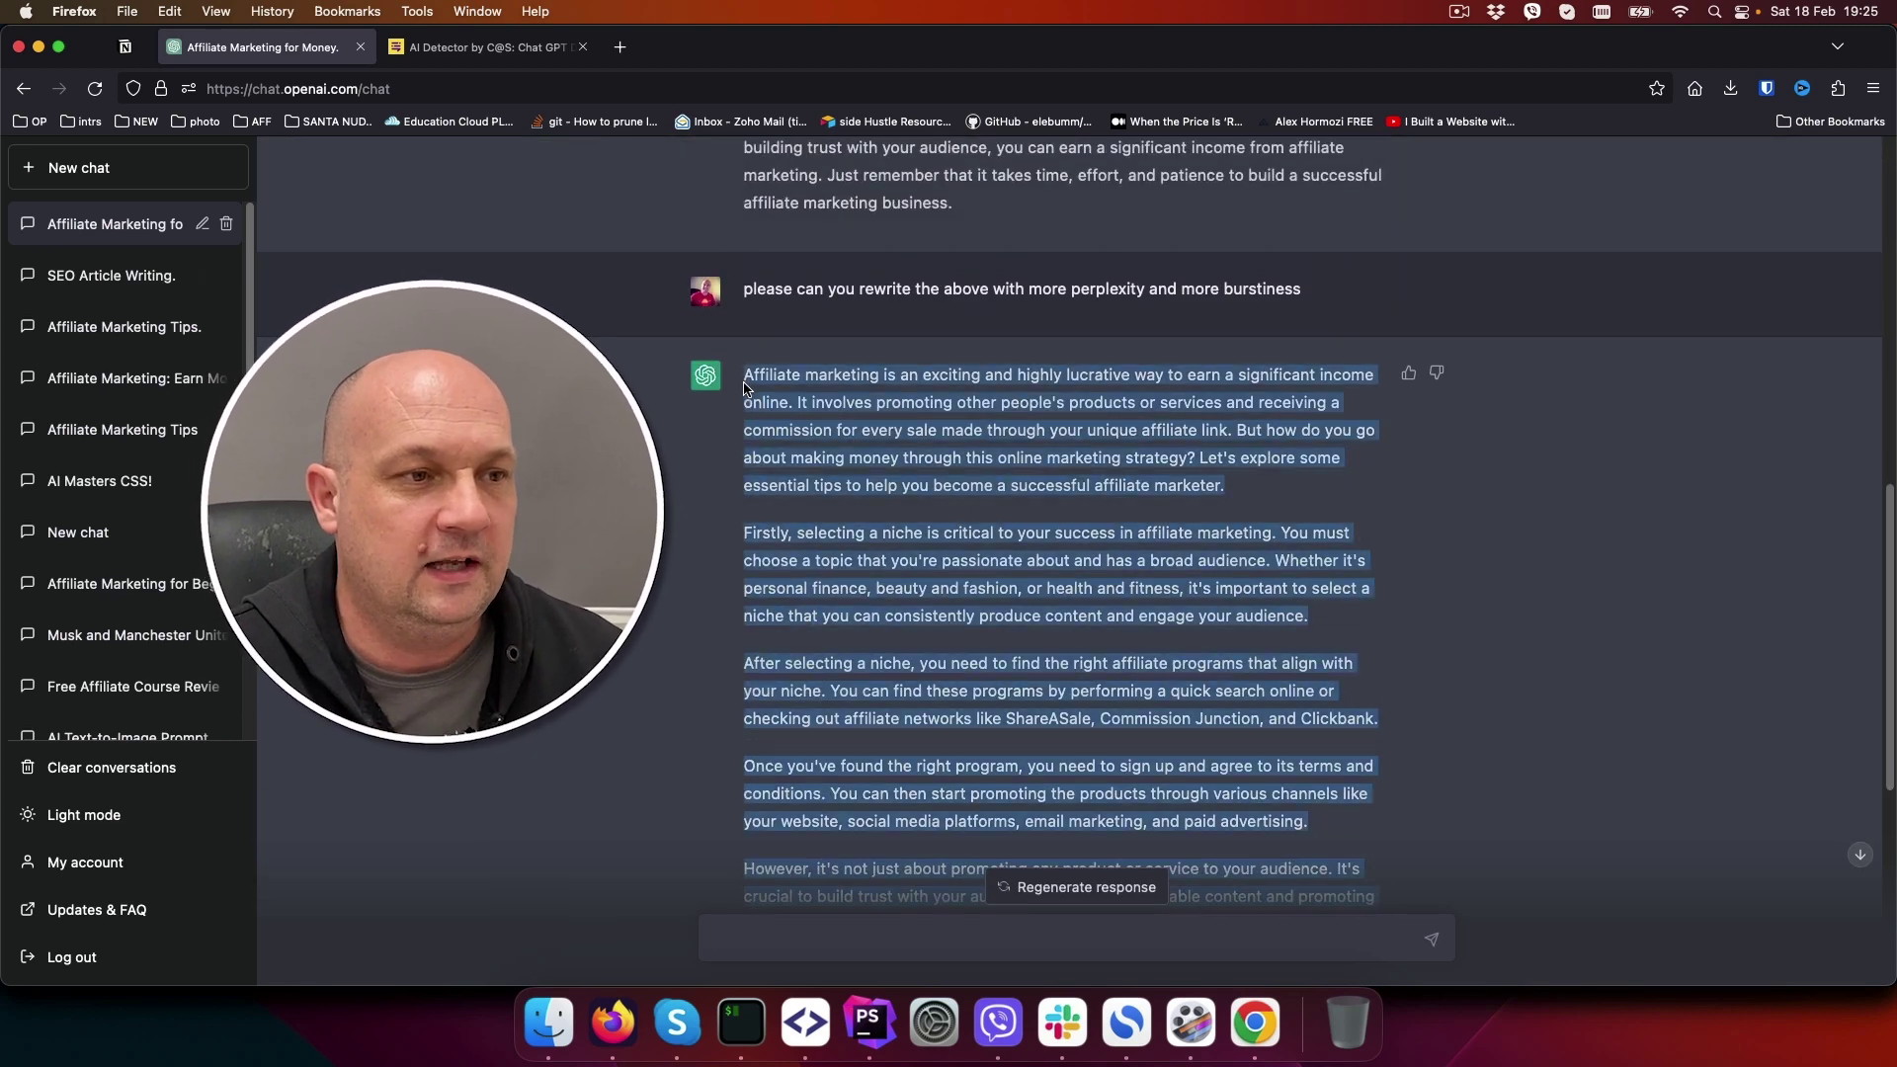
{"action": "left_click", "coordinate": [571, 49]}
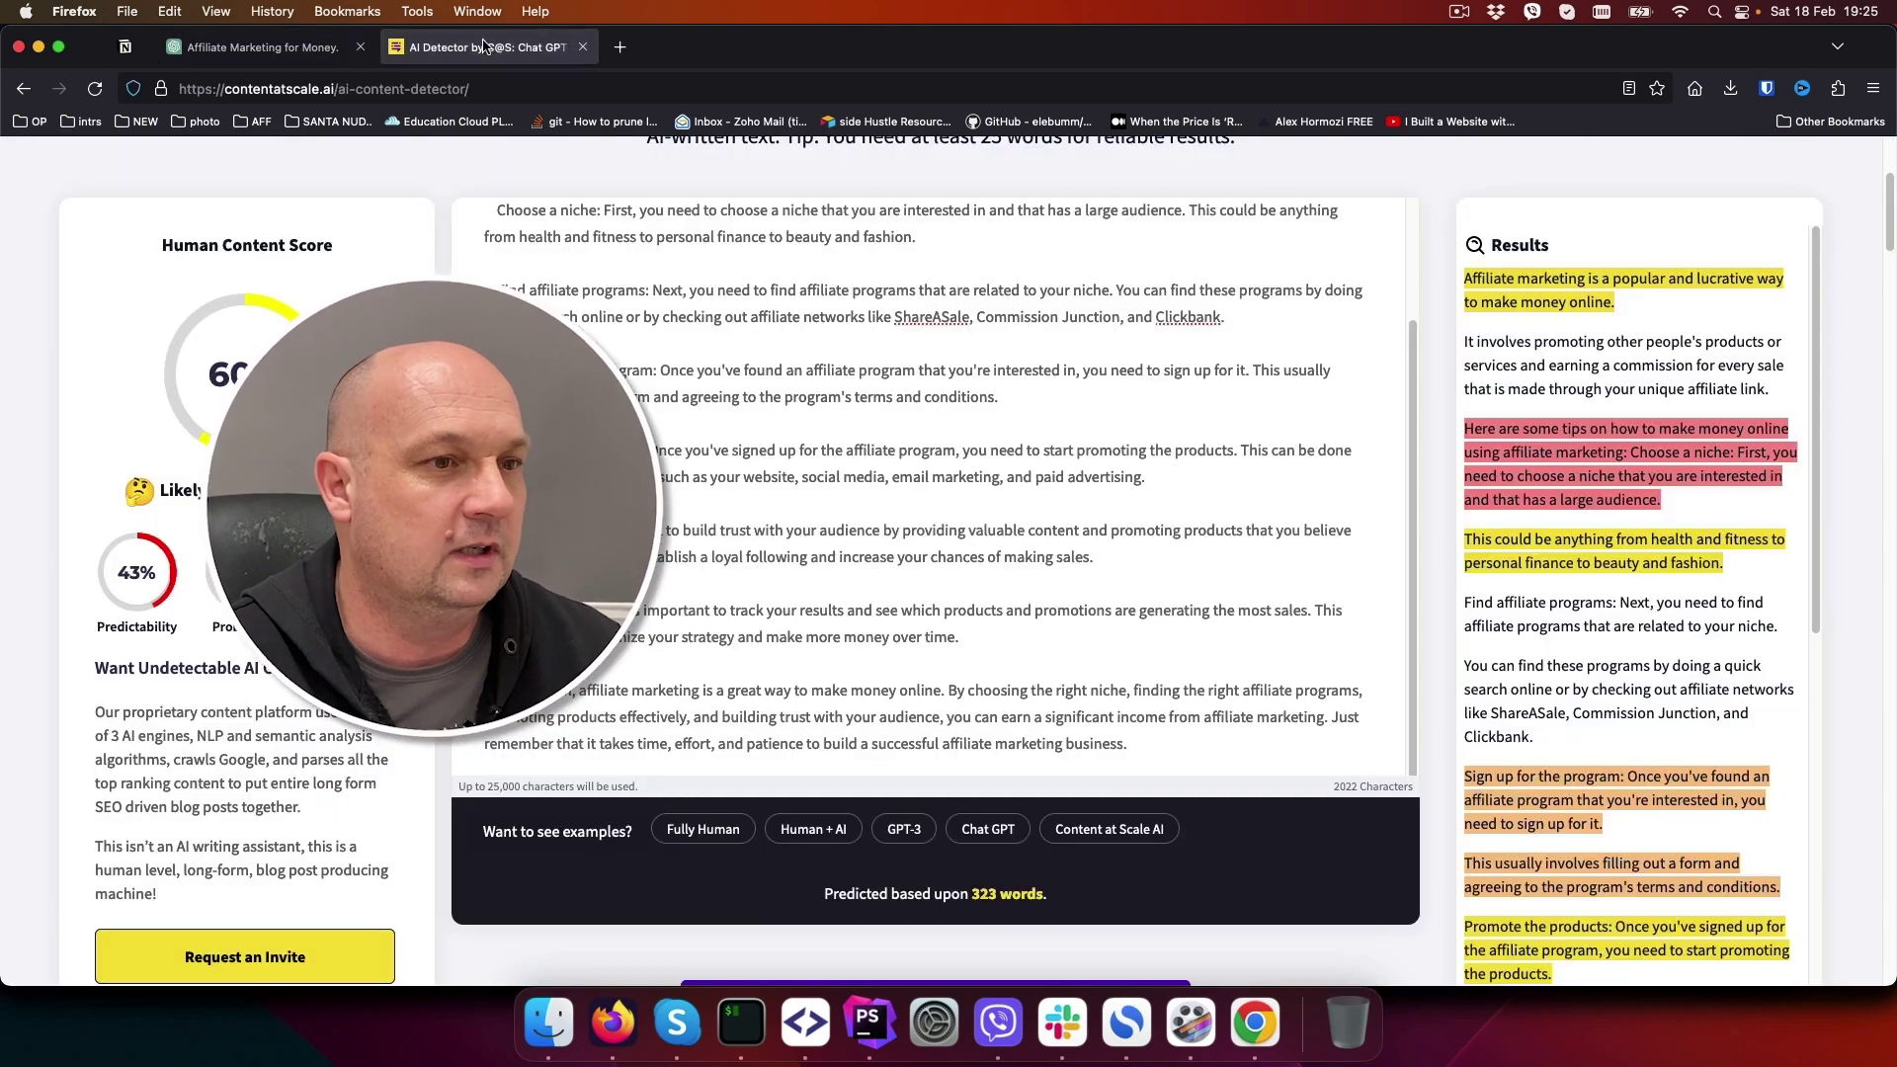
{"action": "left_click", "coordinate": [838, 574]}
{"action": "key", "text": "super+a"}
{"action": "key", "text": "super+v"}
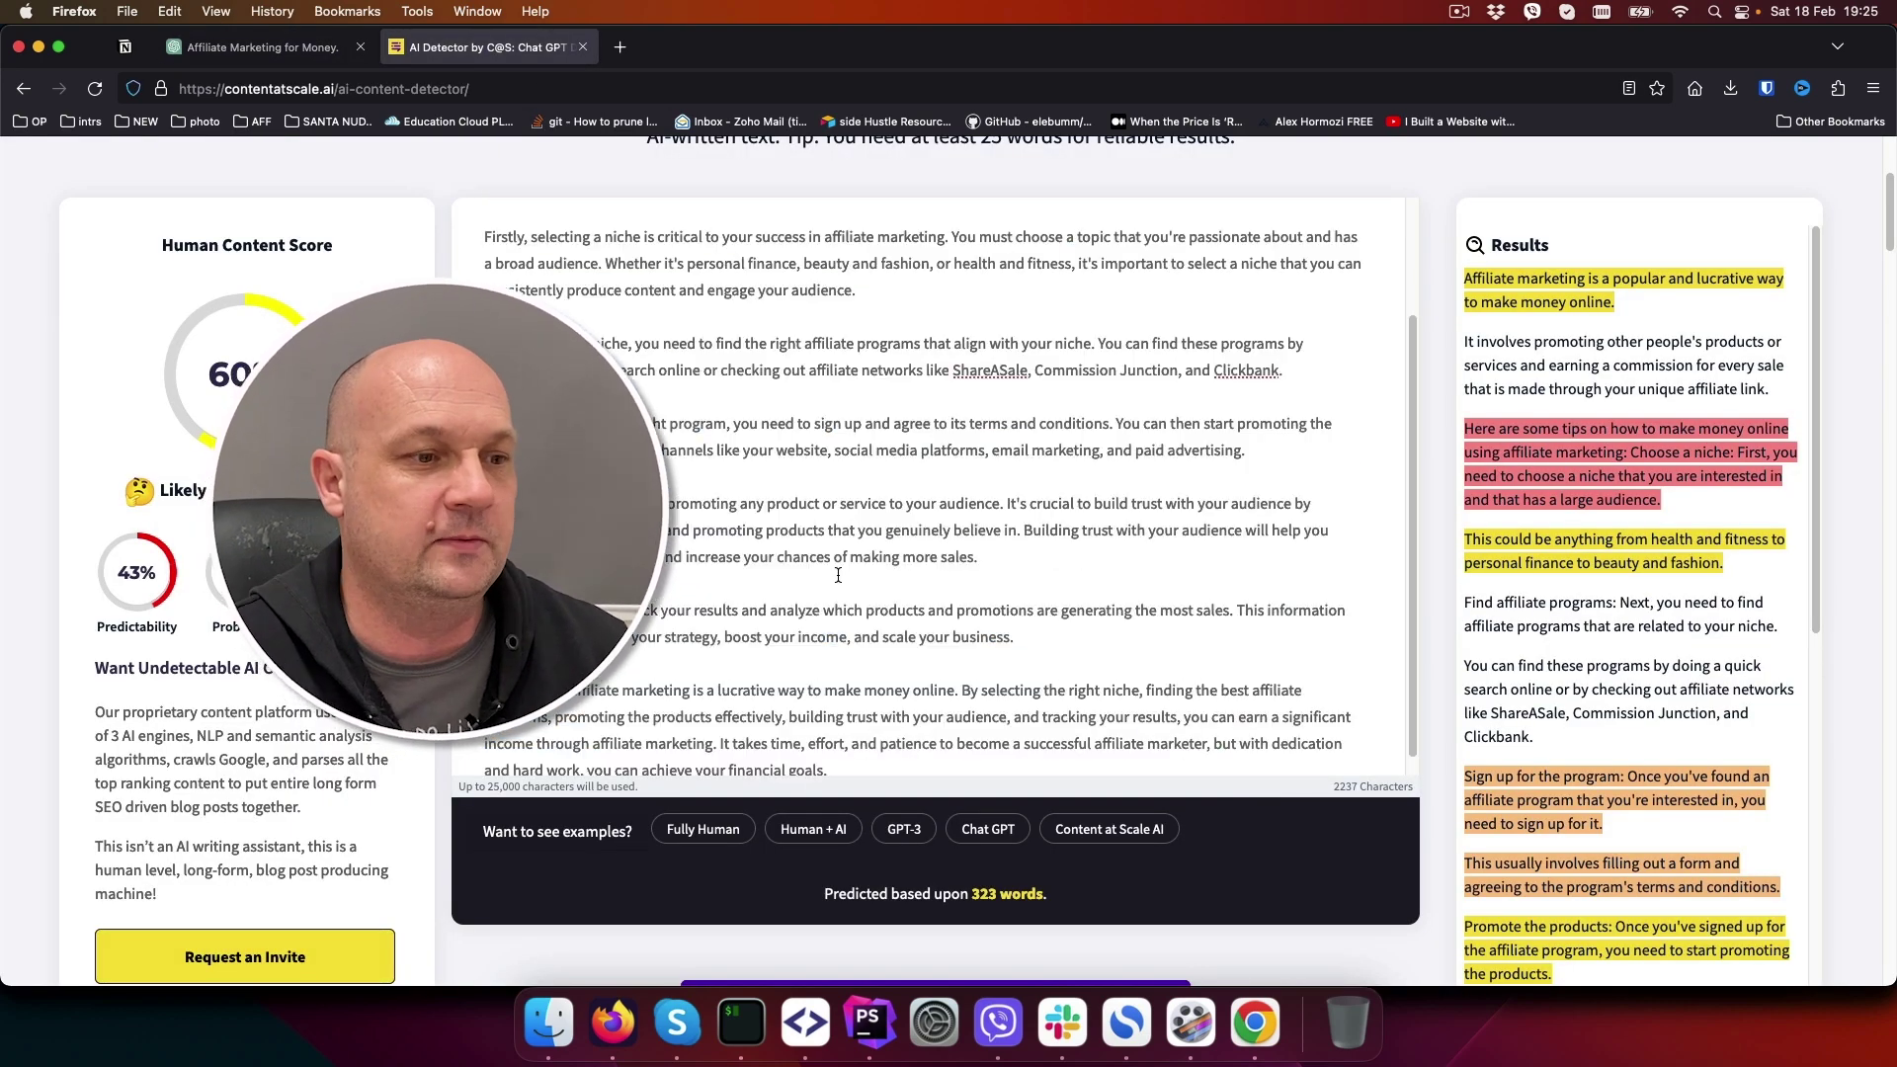
{"action": "scroll", "coordinate": [838, 574], "scroll_direction": "down", "scroll_amount": 2}
{"action": "left_click", "coordinate": [1146, 948]}
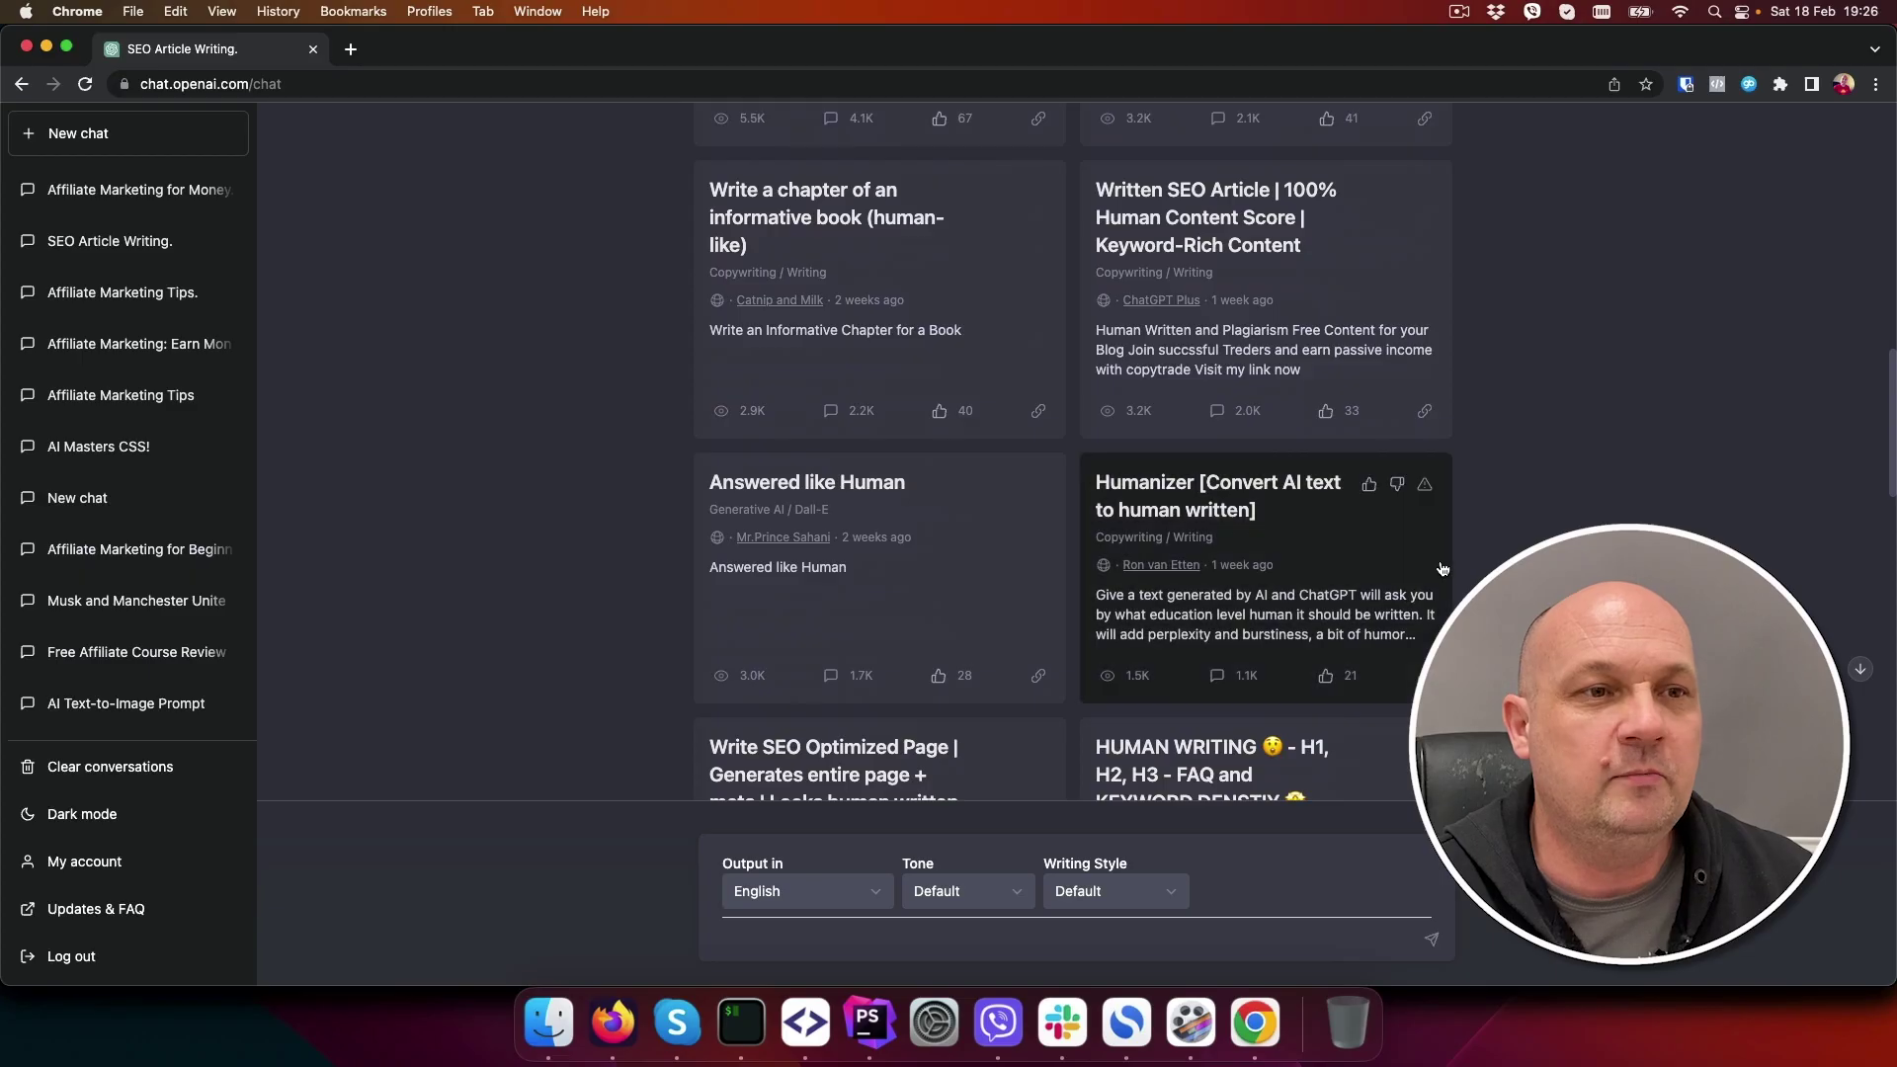
- Generate an article on "How to make money with affiliate marketing in 2023" using the "Supper SEO Optimized" prompt template, and have ChatGPT continue the cut-off ending
{"action": "scroll", "coordinate": [1466, 592], "scroll_direction": "up", "scroll_amount": 3}
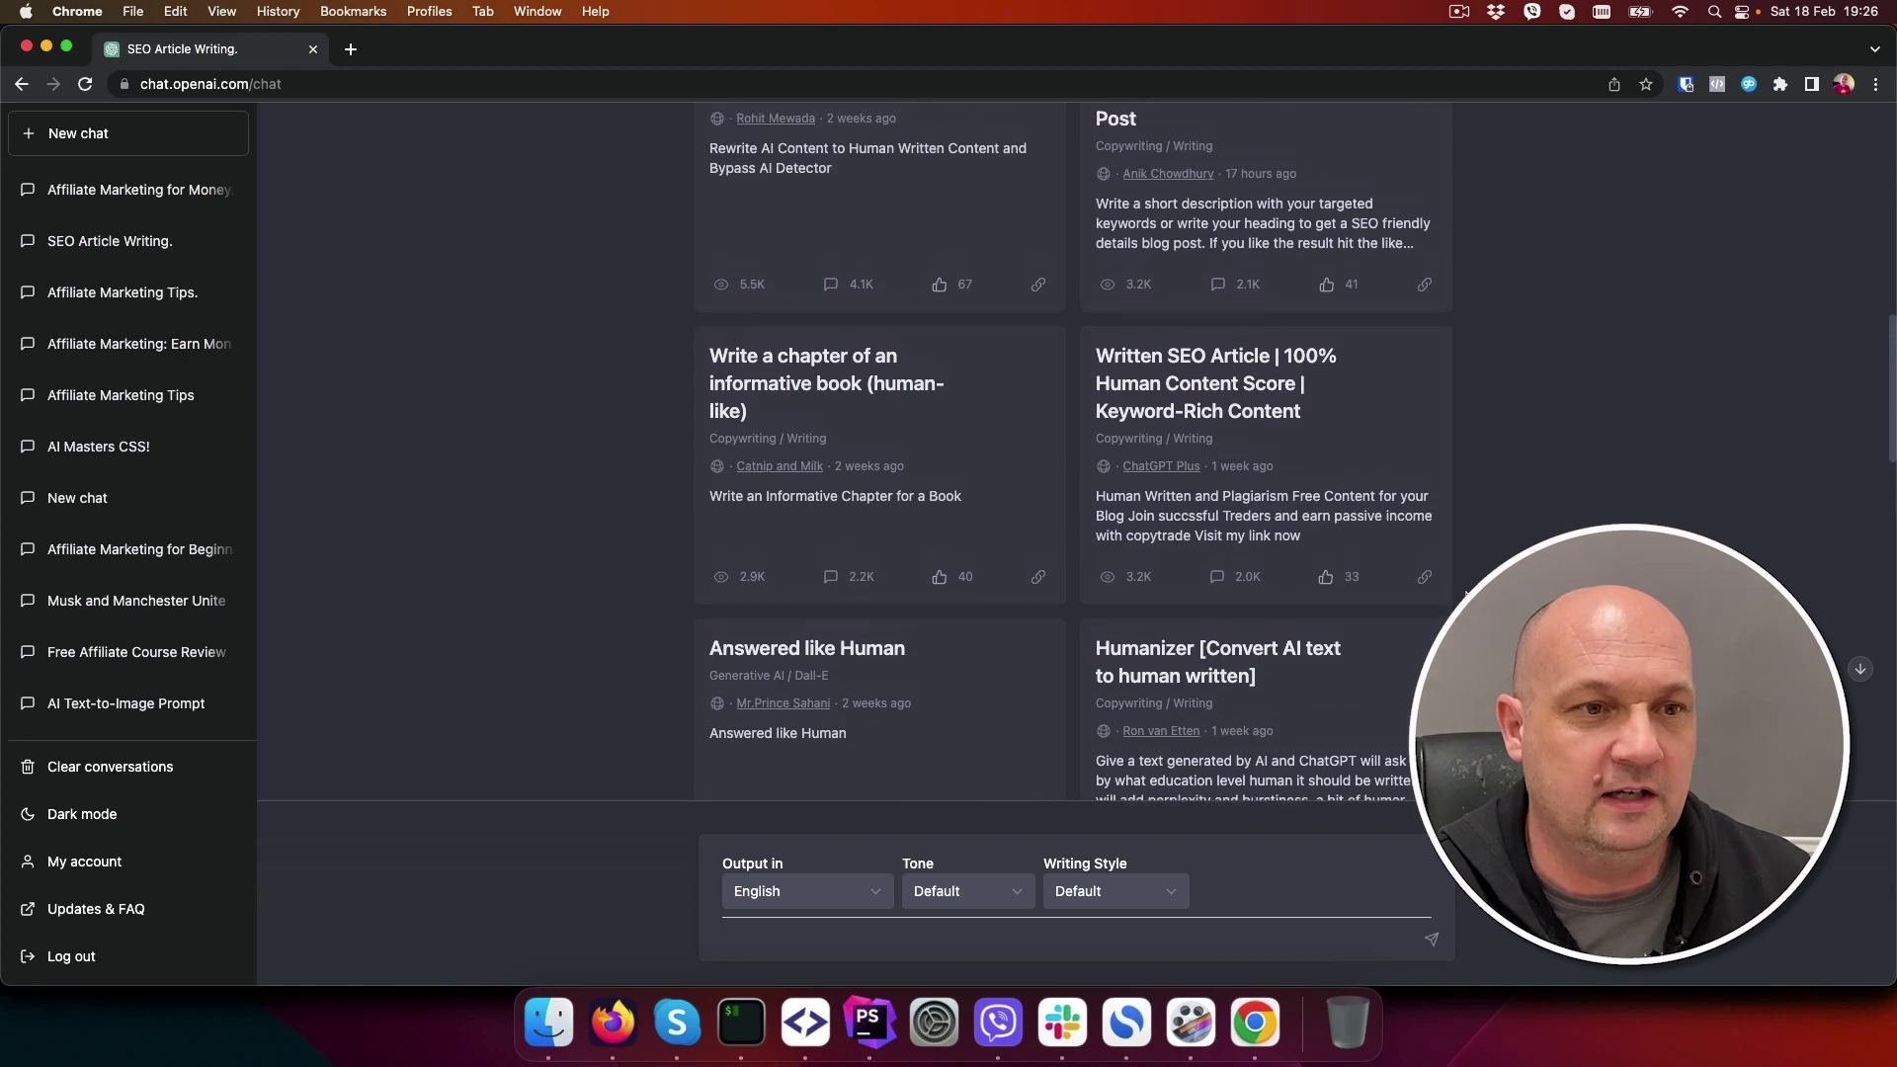
{"action": "scroll", "coordinate": [1466, 592], "scroll_direction": "up", "scroll_amount": 2}
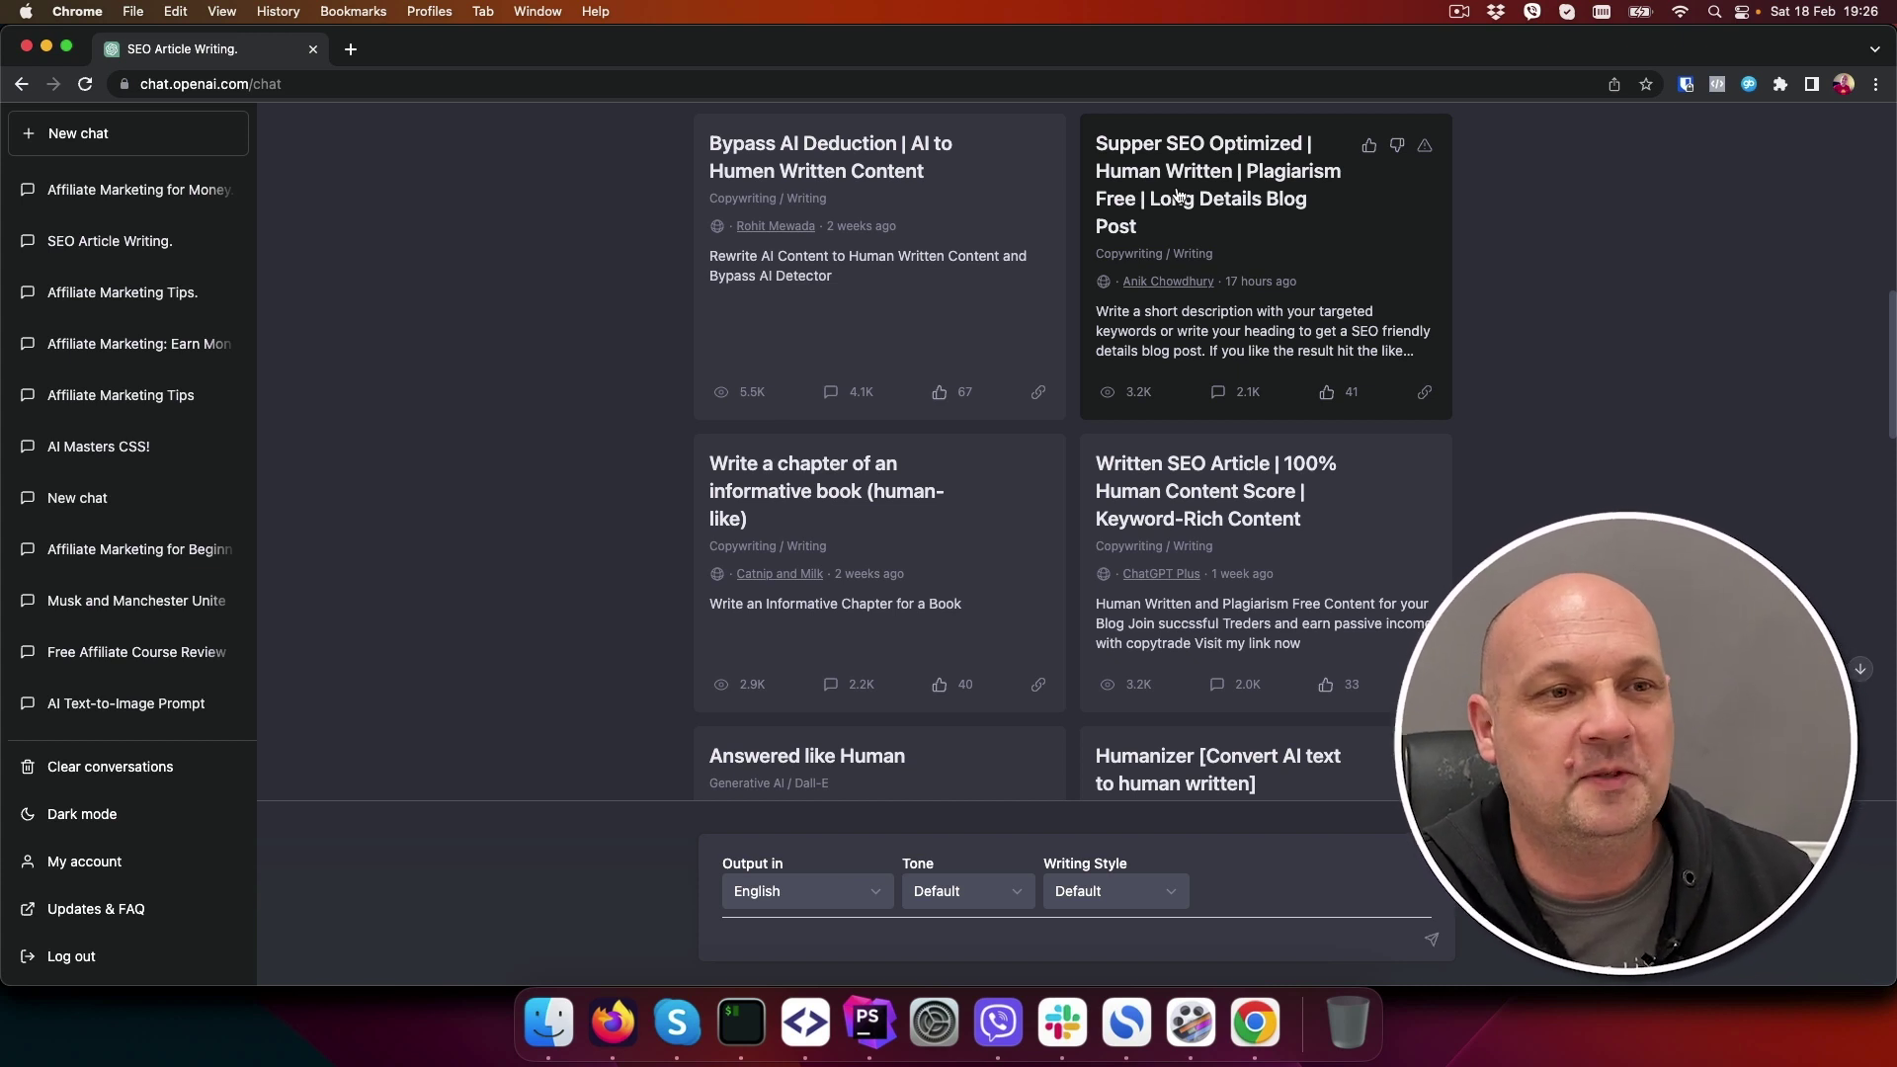
{"action": "left_click", "coordinate": [1233, 205]}
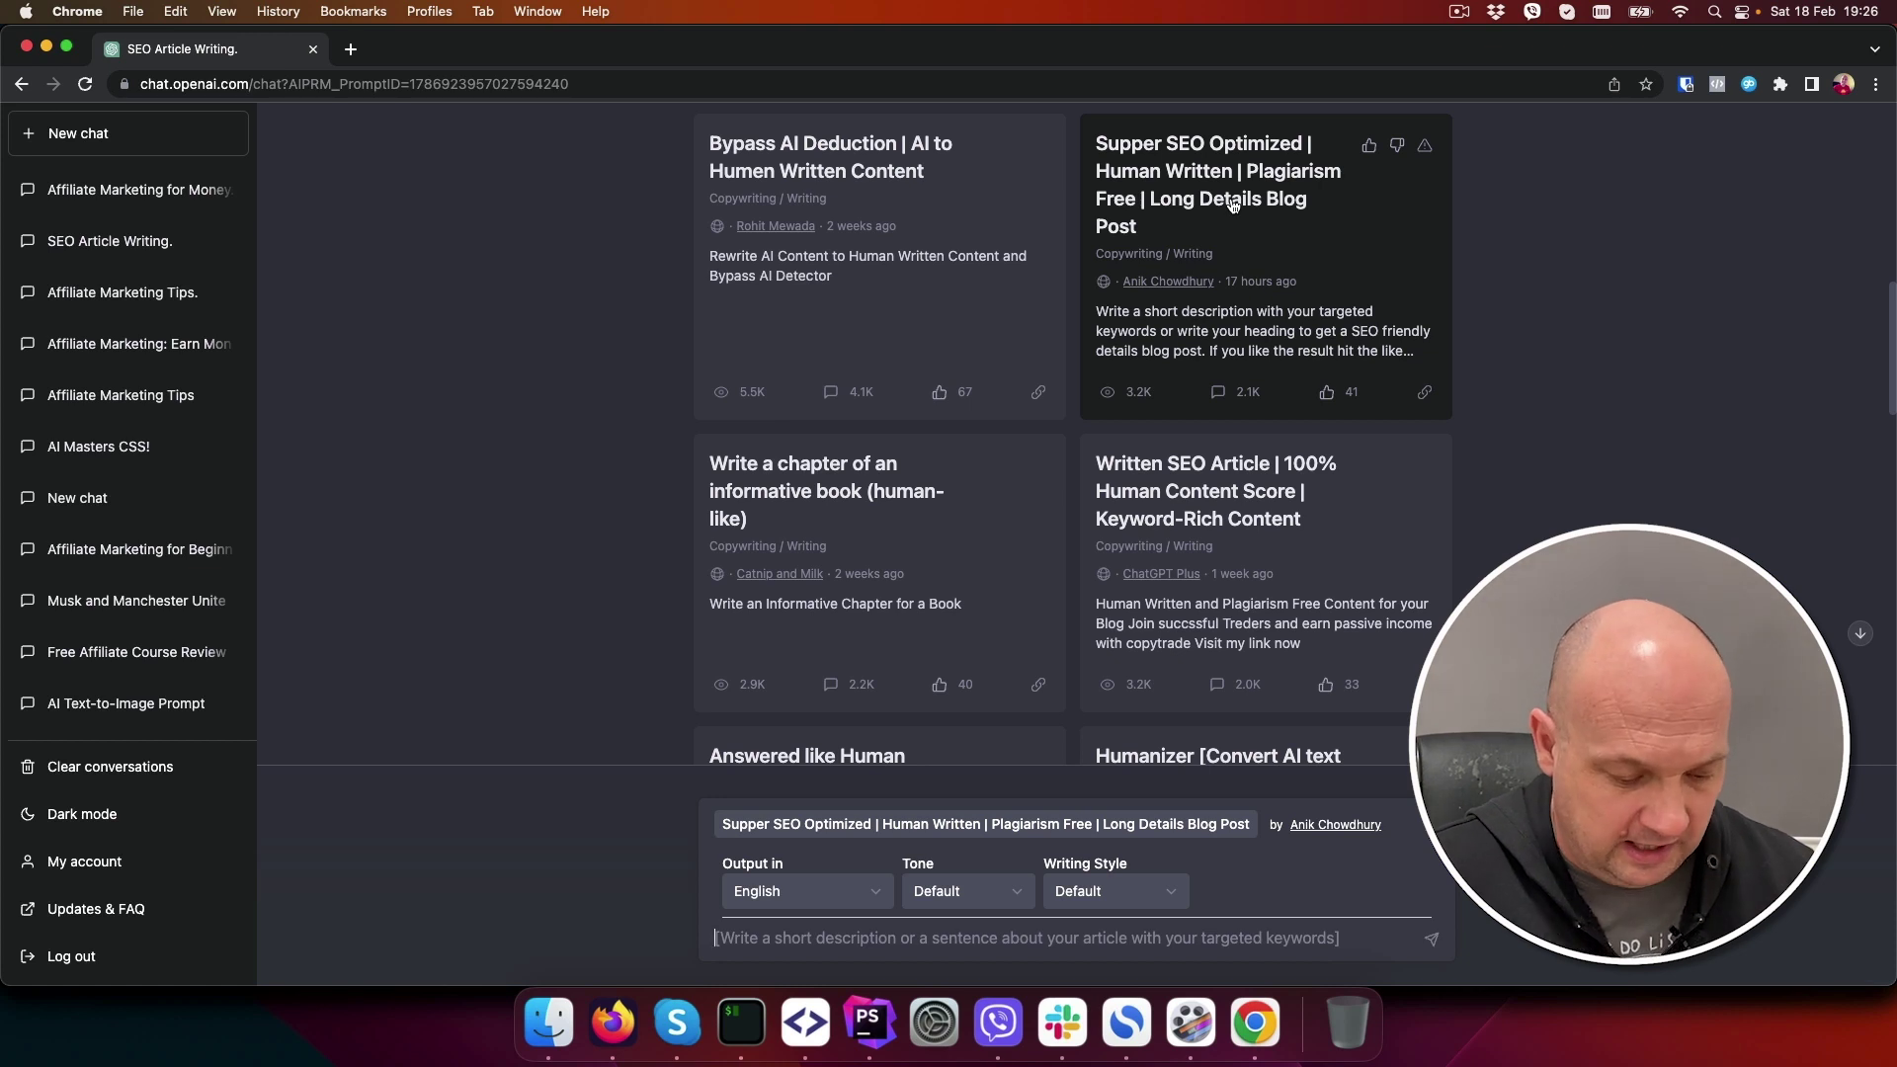
{"action": "left_click", "coordinate": [1129, 934]}
{"action": "type", "text": "How to make money with affiliate marketing in 2023"}
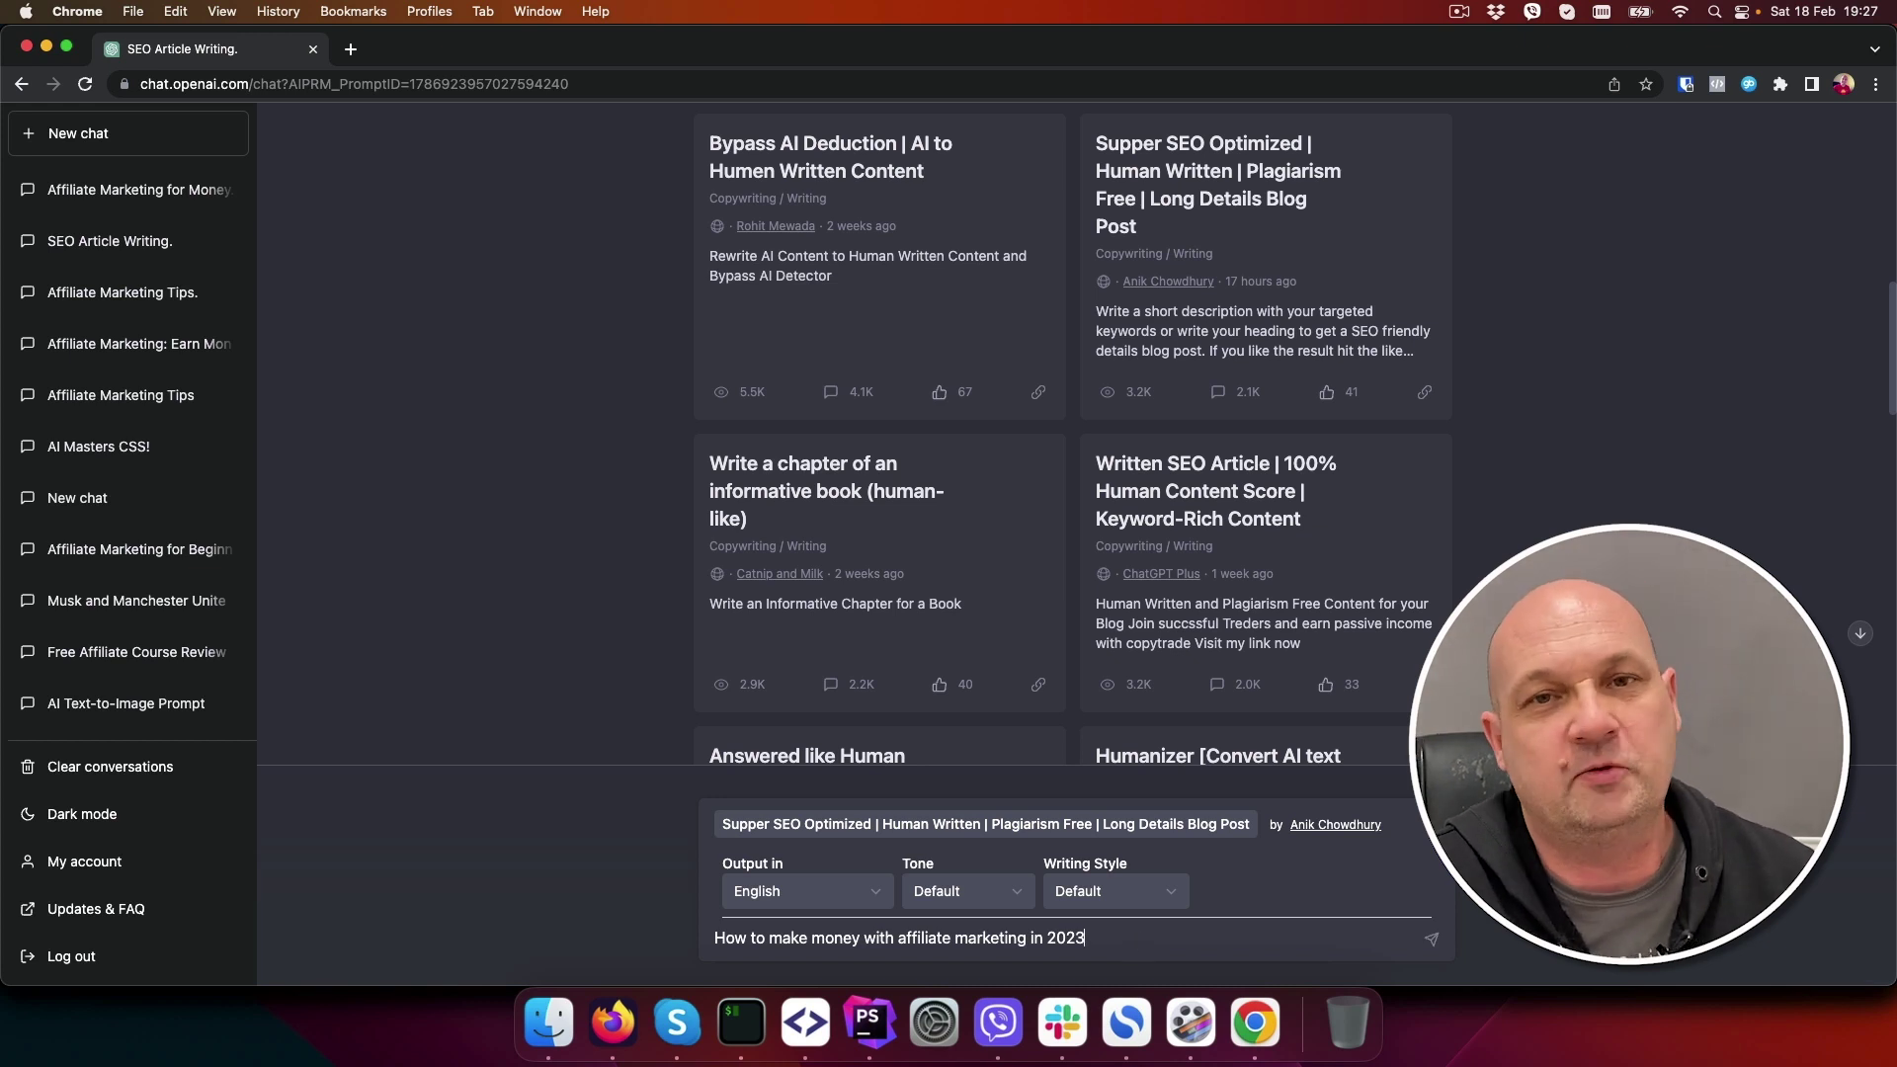
{"action": "key", "text": "Return"}
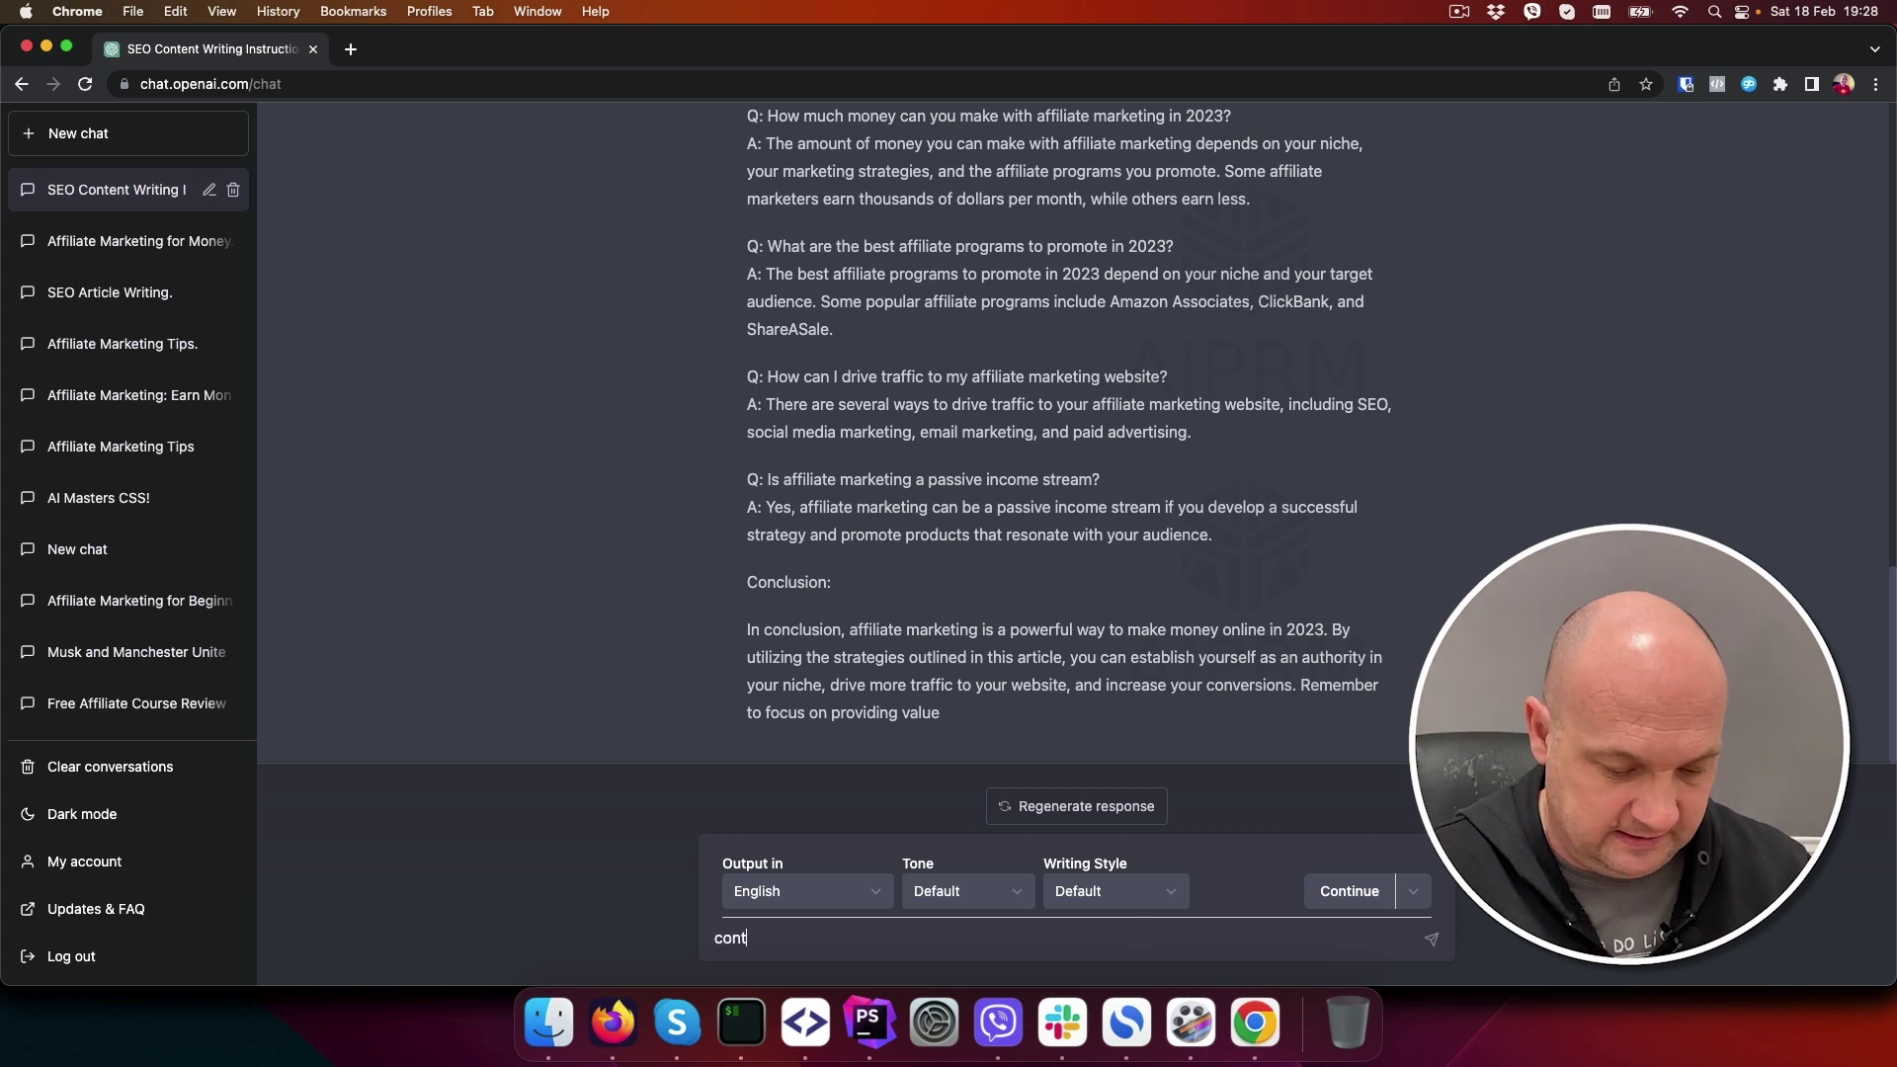
{"action": "key", "text": "Return"}
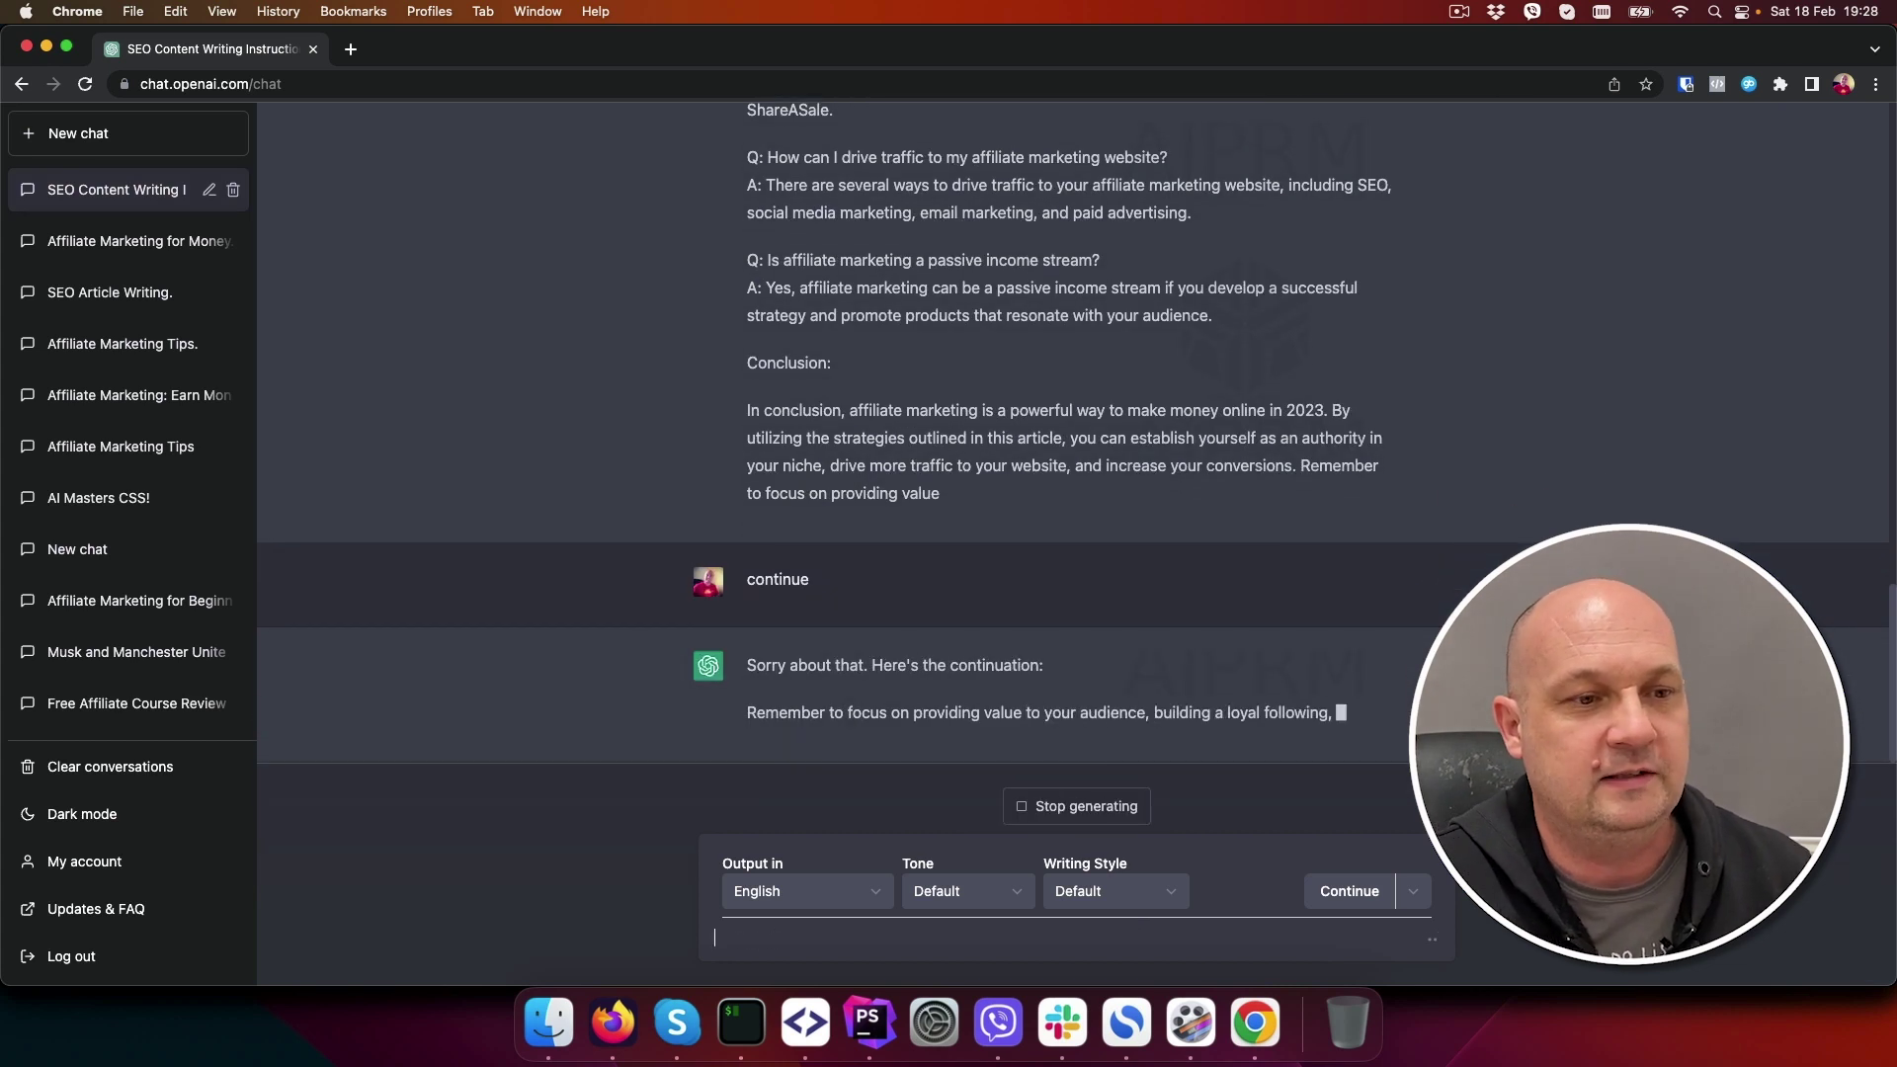
- Replace the AI detector's text in Firefox with the complete template-generated article and check it for AI content
{"action": "left_click_drag", "start_coordinate": [1261, 327], "coordinate": [756, 296]}
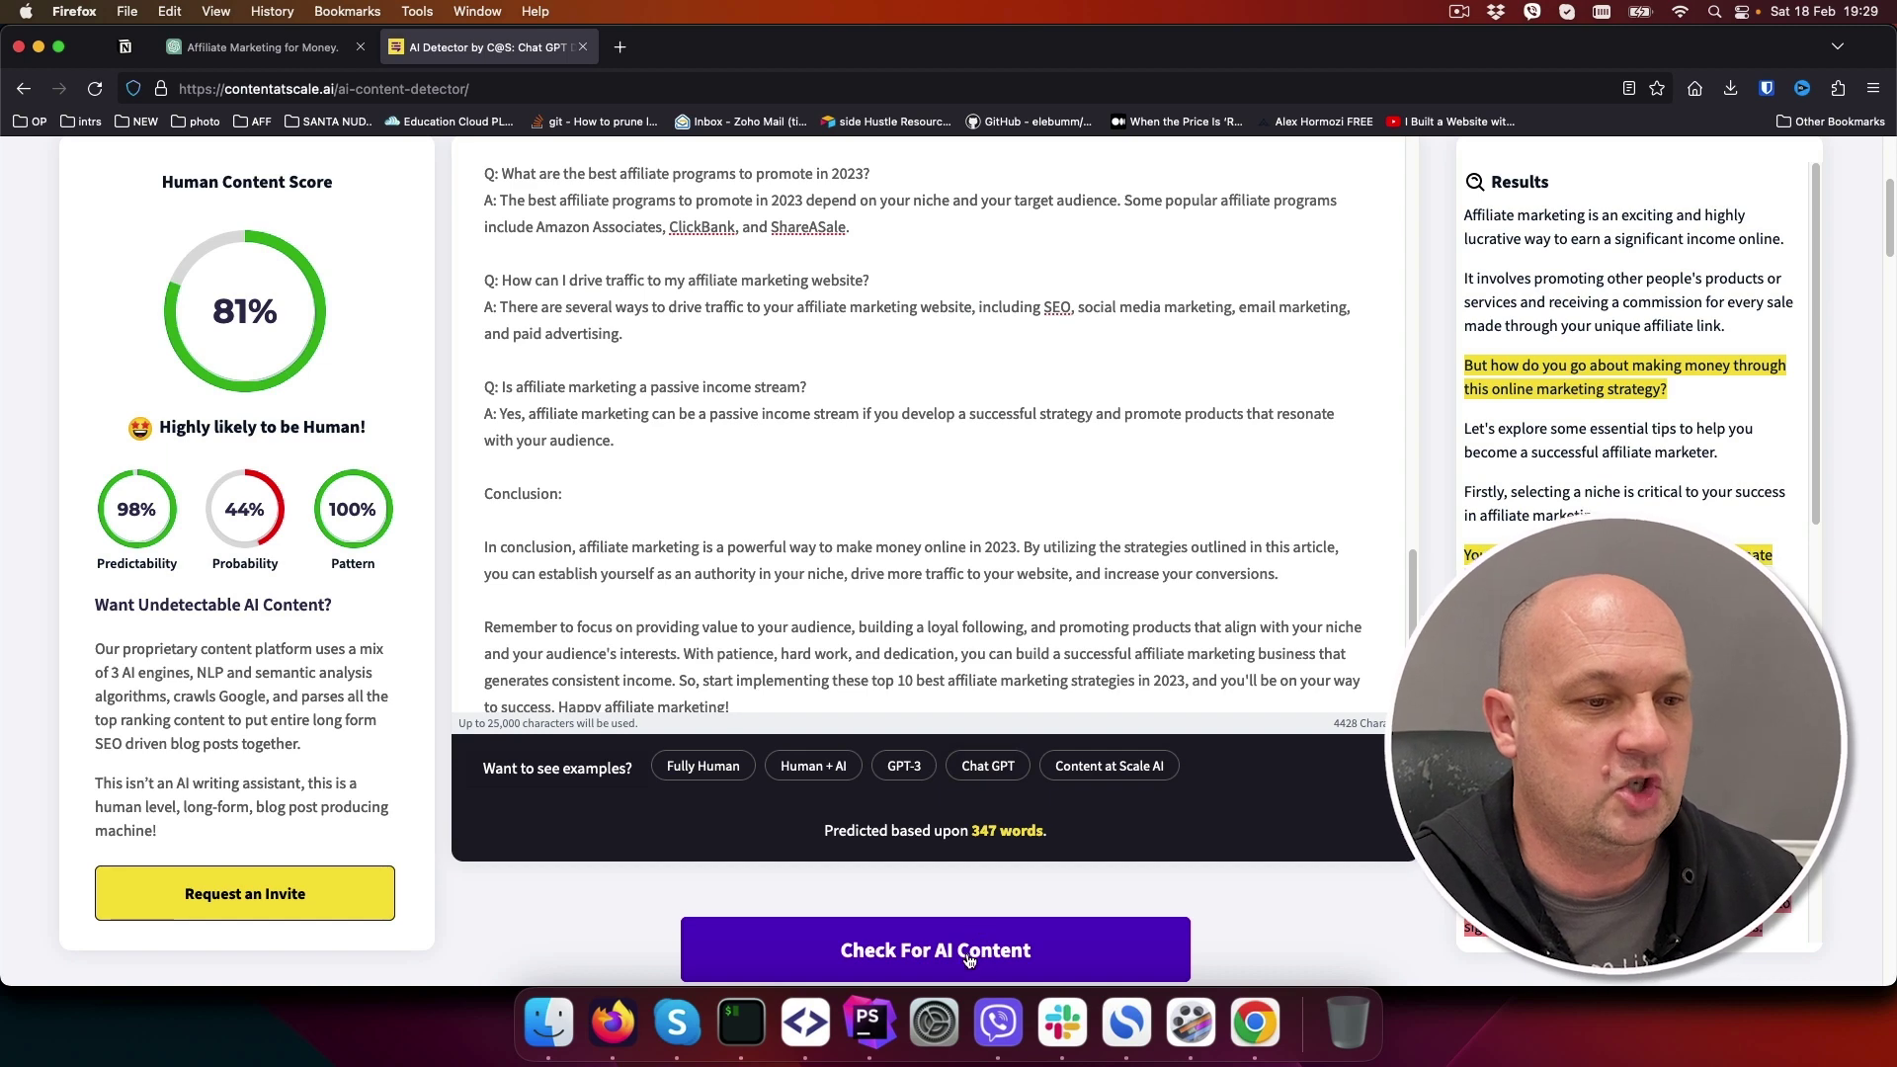
{"action": "left_click", "coordinate": [968, 960]}
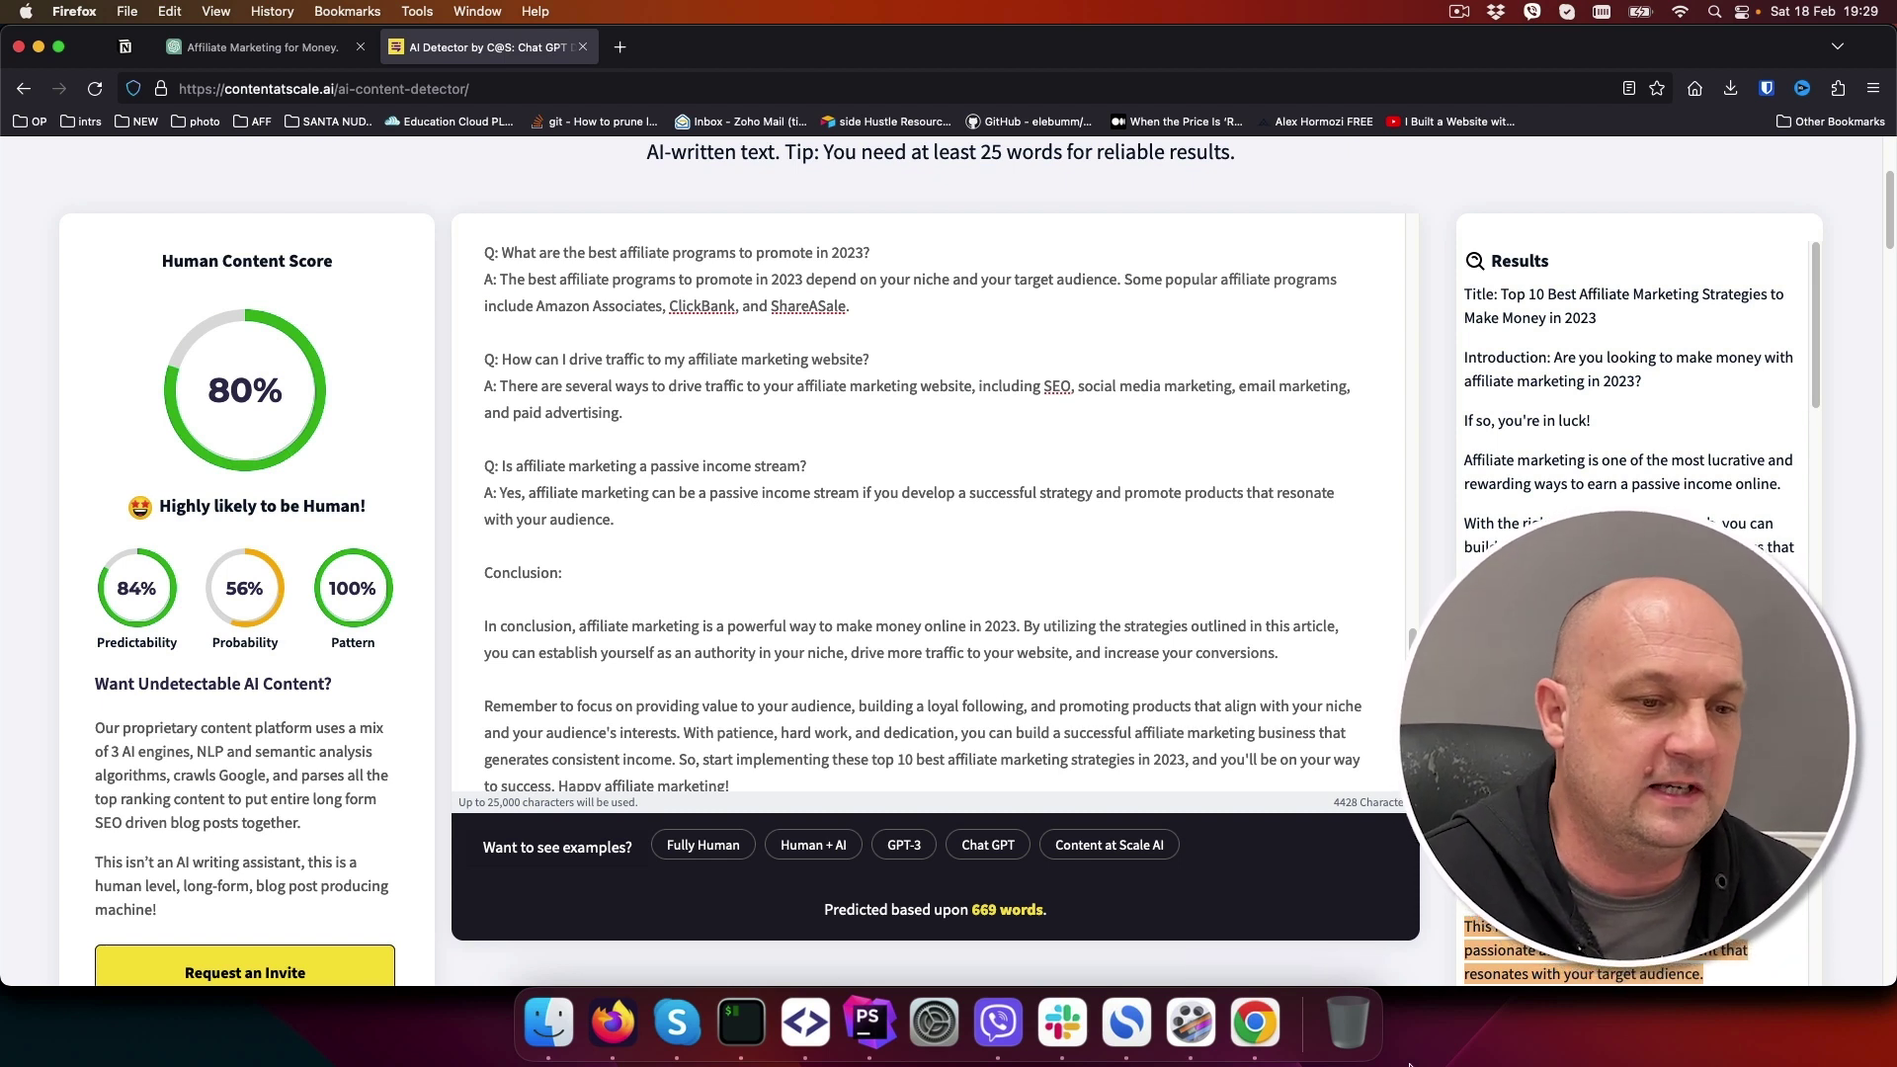
{"action": "left_click_drag", "start_coordinate": [990, 911], "coordinate": [1057, 917]}
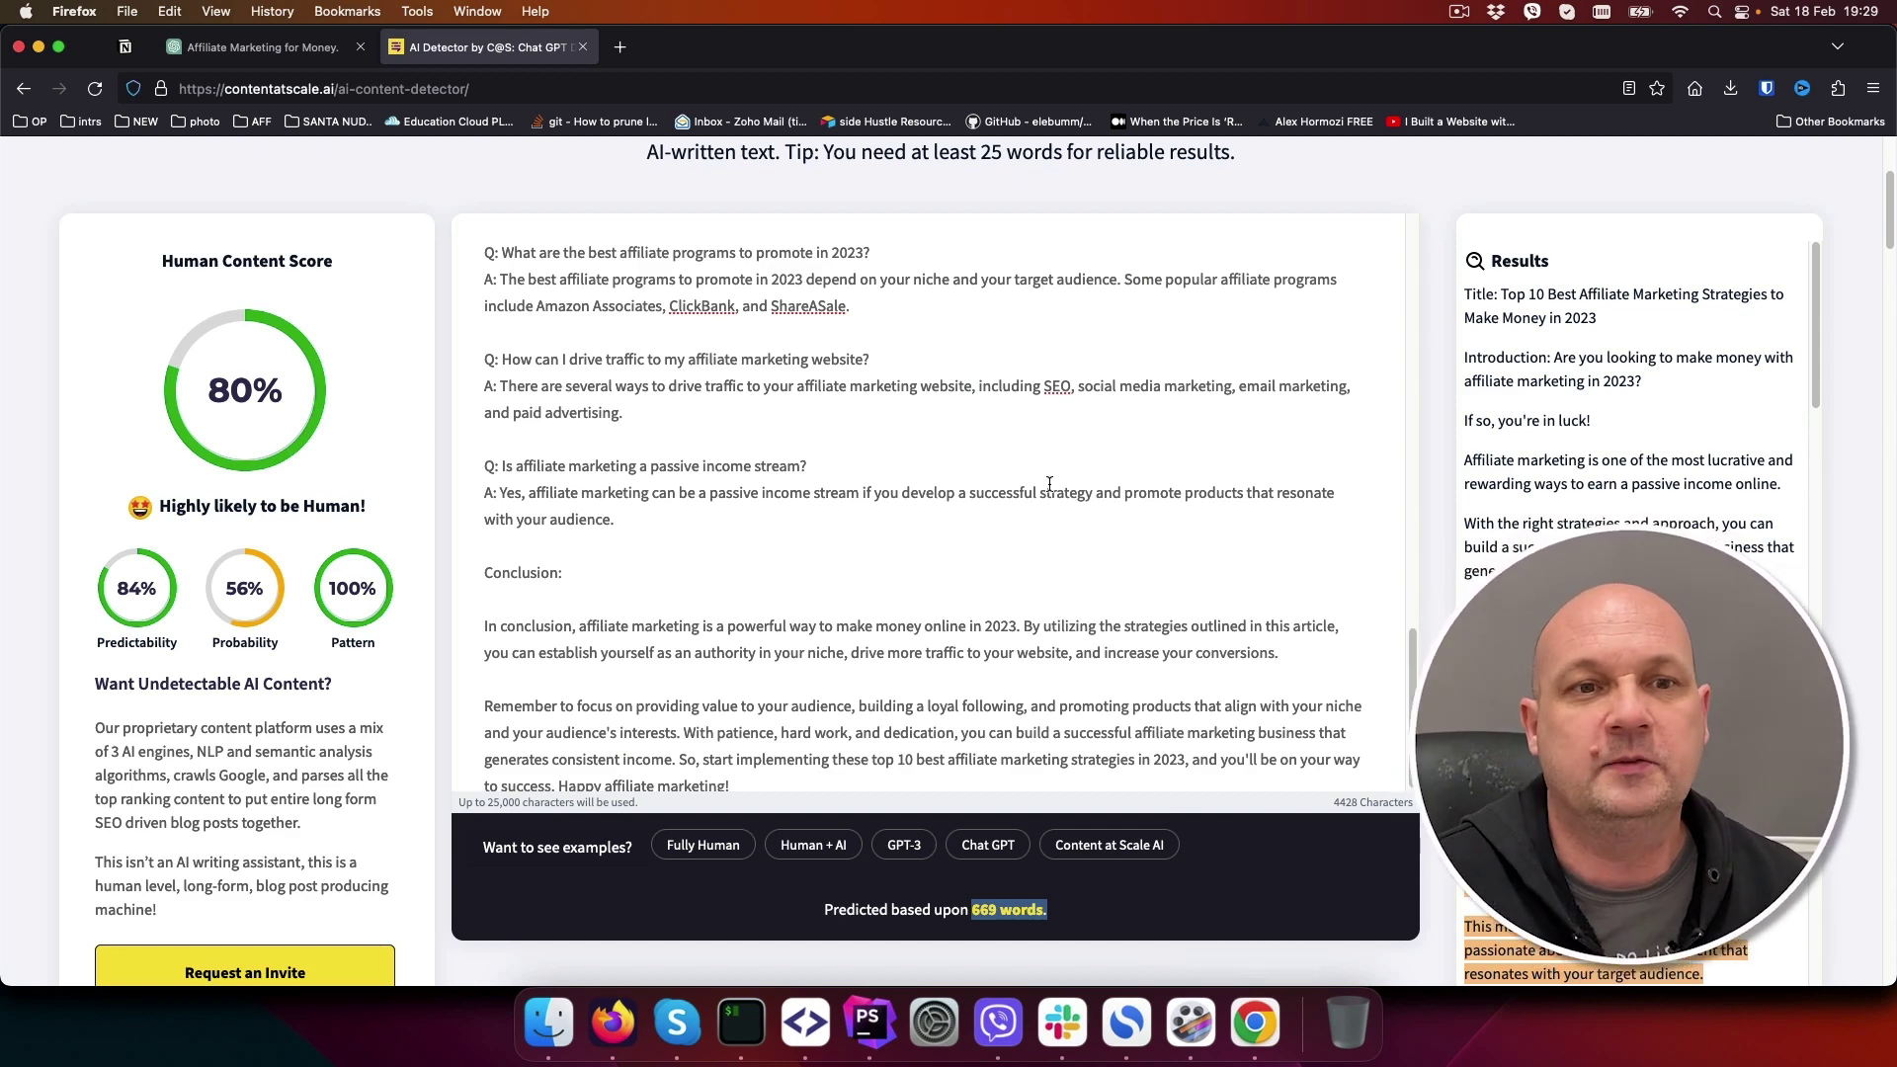
{"action": "left_click", "coordinate": [1255, 1023]}
{"action": "left_click", "coordinate": [612, 1023]}
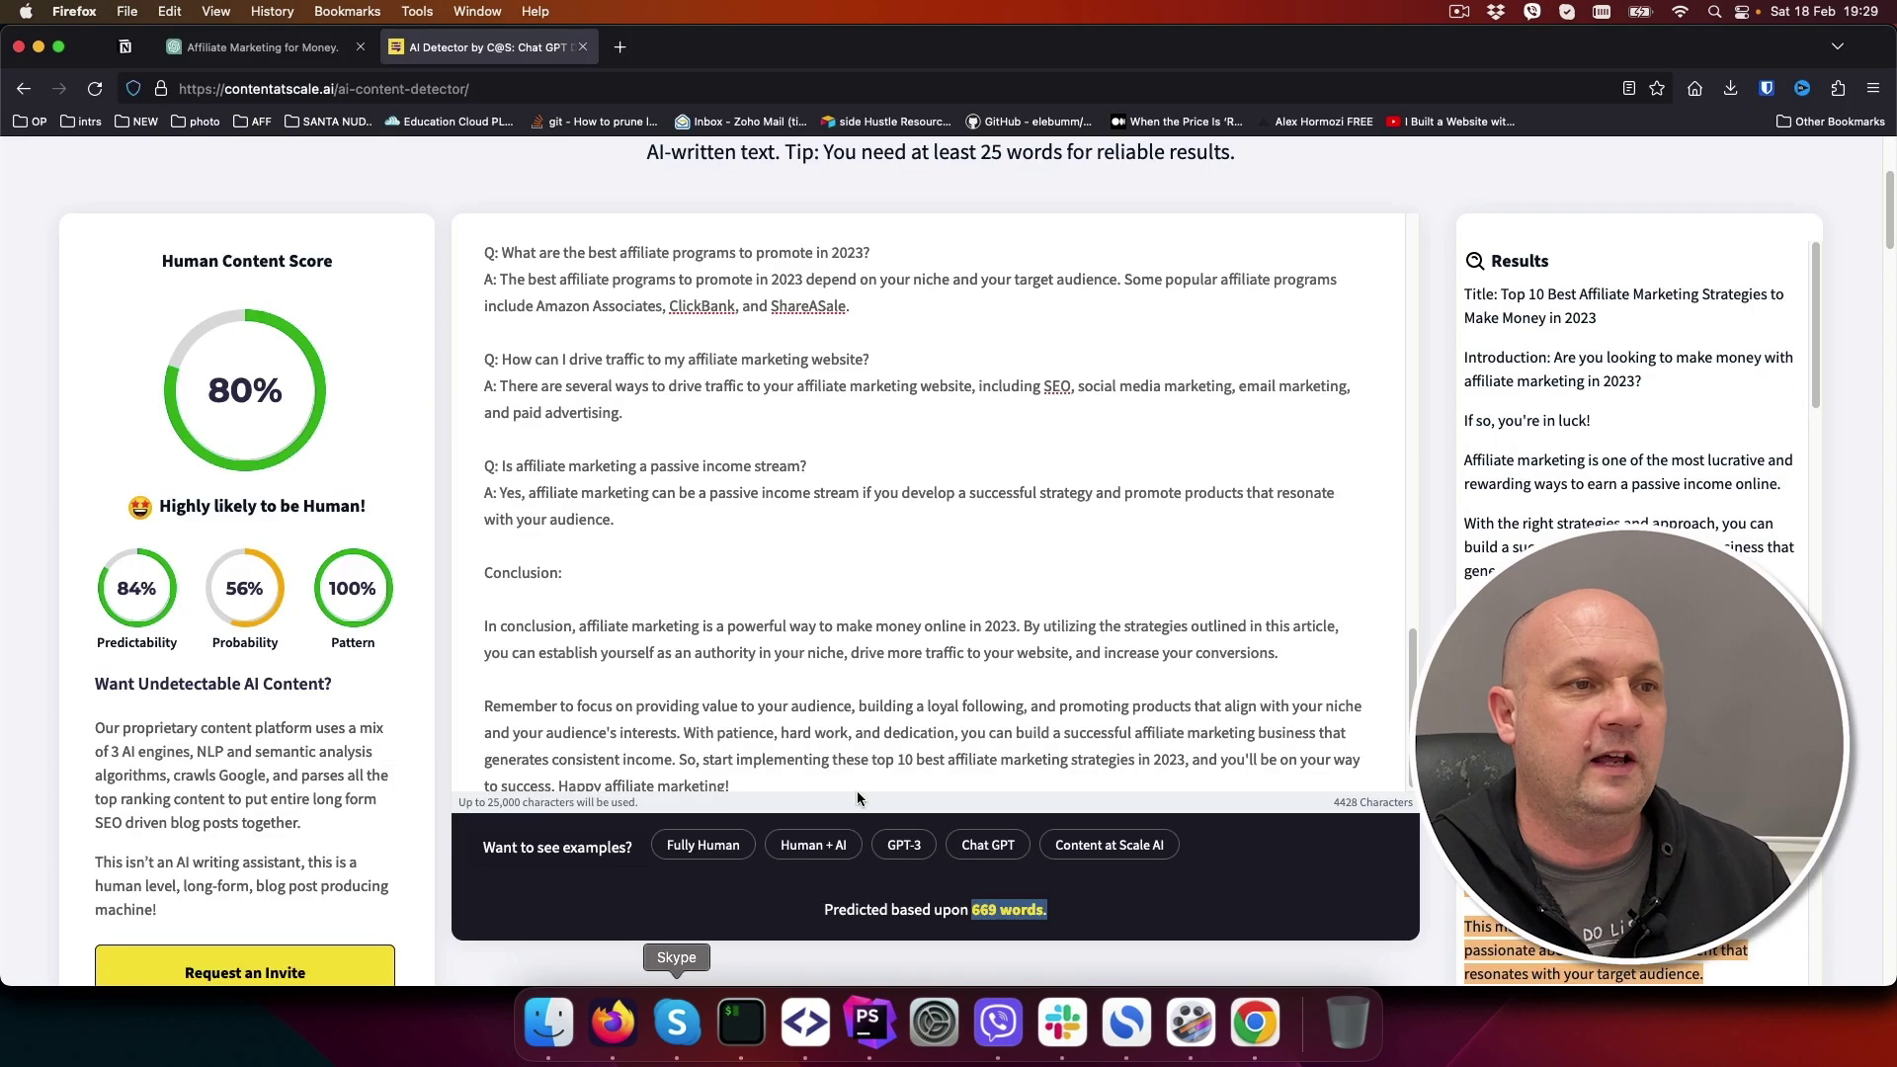
{"action": "scroll", "coordinate": [856, 790], "scroll_direction": "down", "scroll_amount": 2}
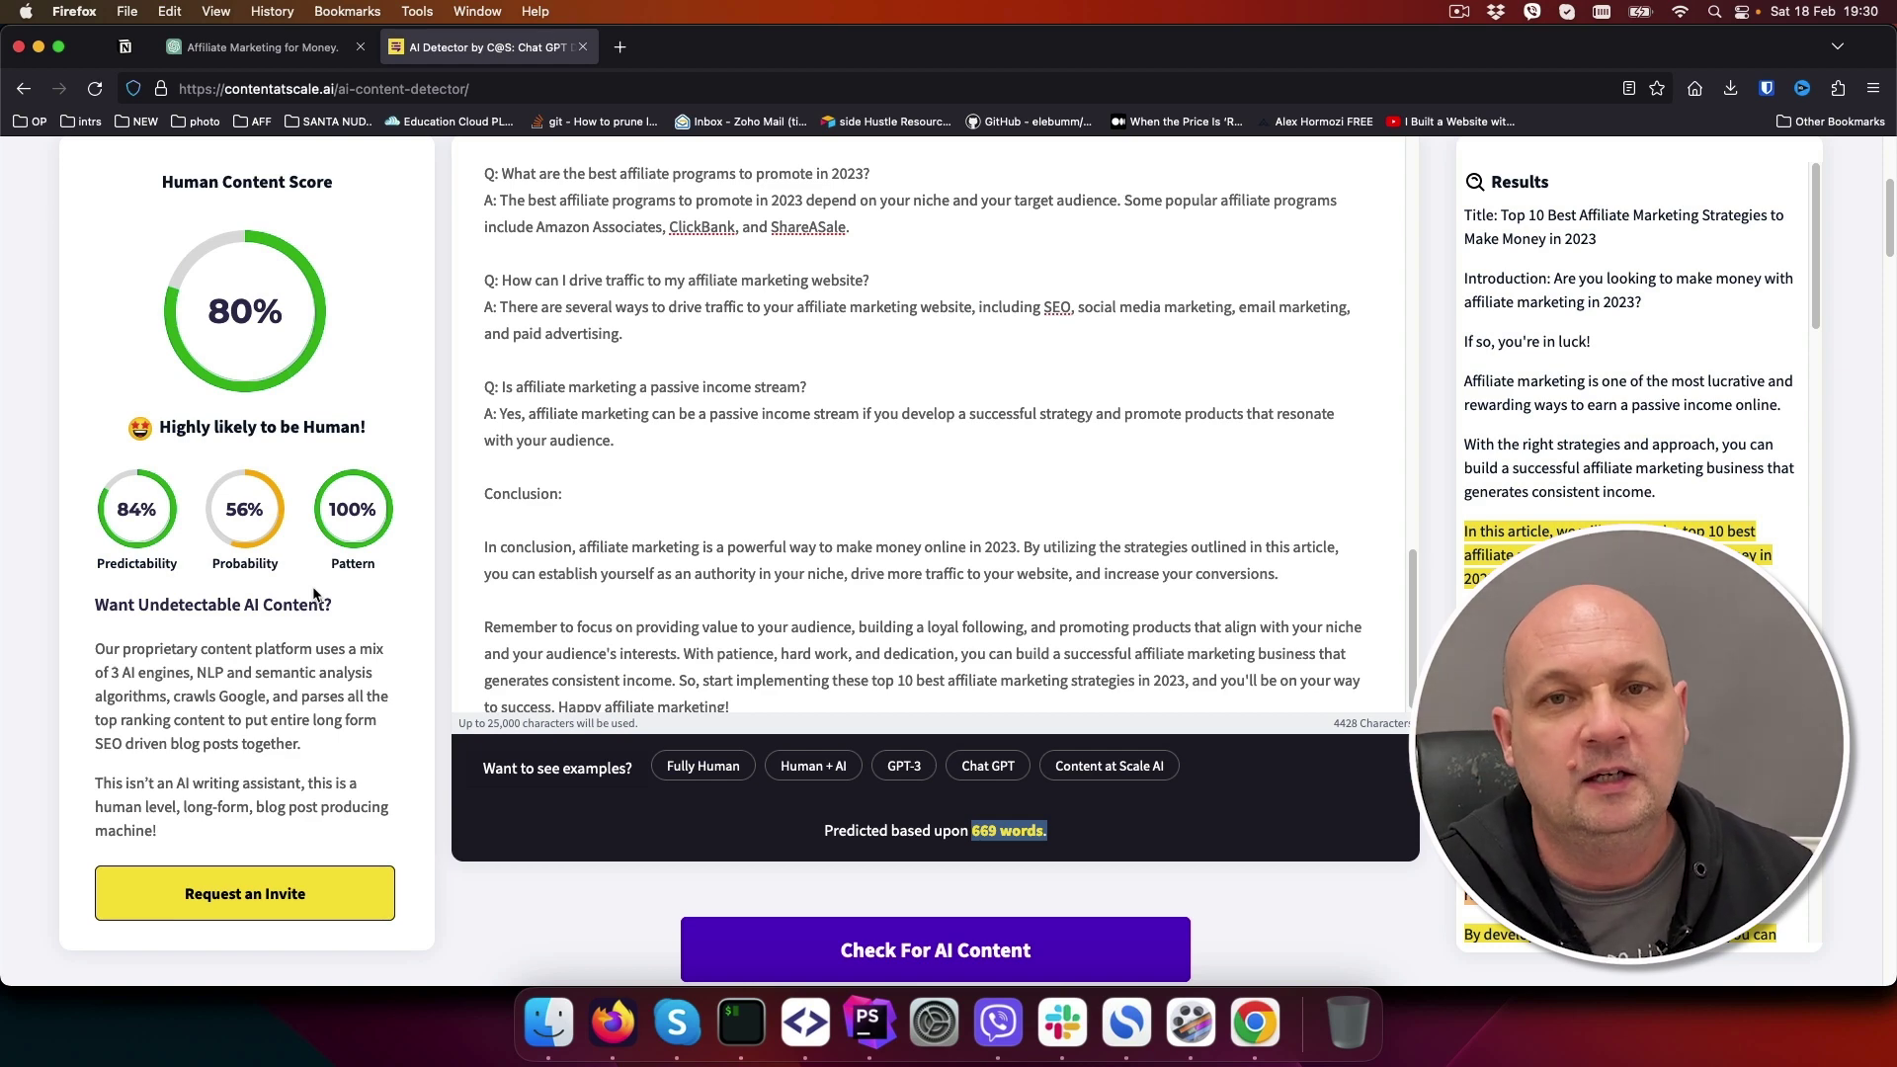
{"action": "scroll", "coordinate": [314, 593], "scroll_direction": "up", "scroll_amount": 5}
{"action": "scroll", "coordinate": [618, 592], "scroll_direction": "up", "scroll_amount": 10}
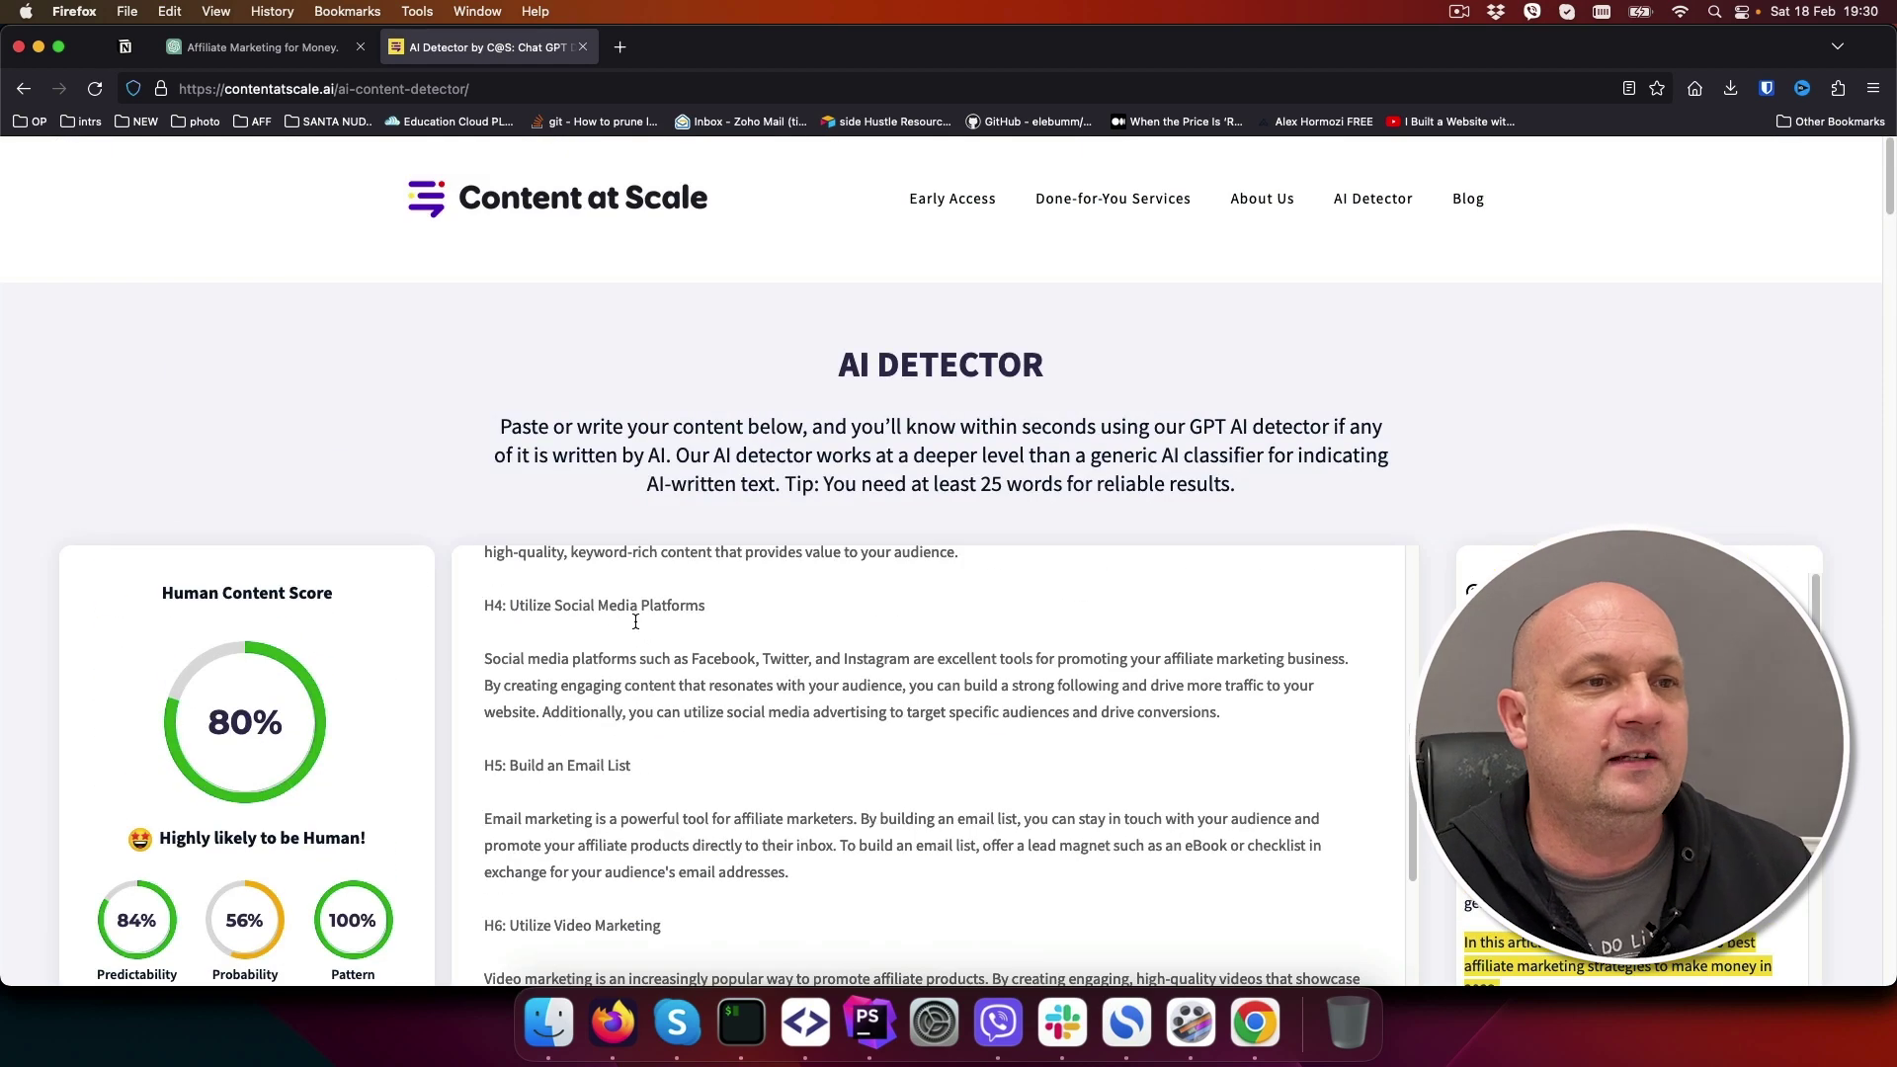